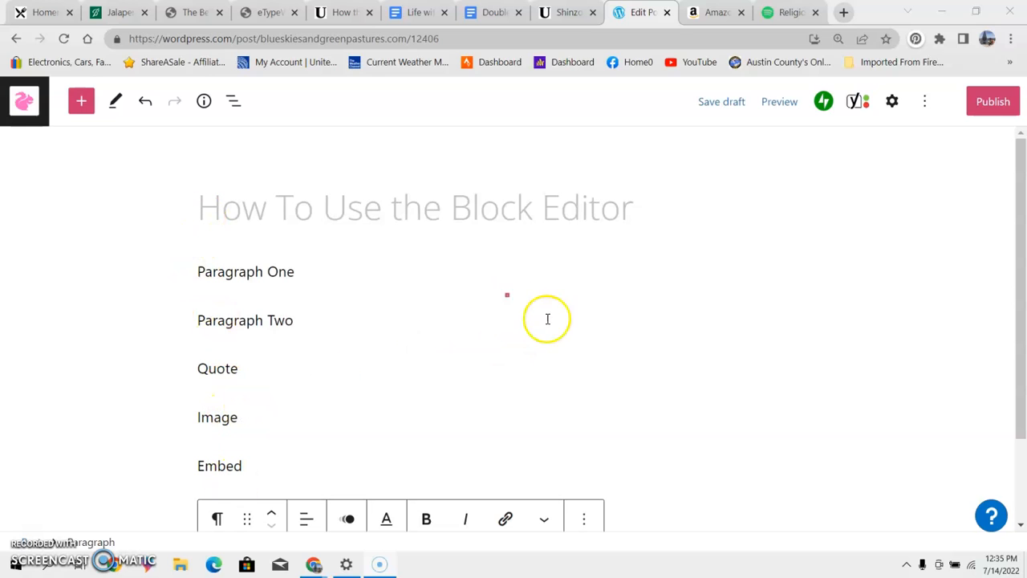
- Append "whatever it's about" to the "Paragraph One" text below the post title
{"action": "mouse_move", "coordinate": [529, 396]}
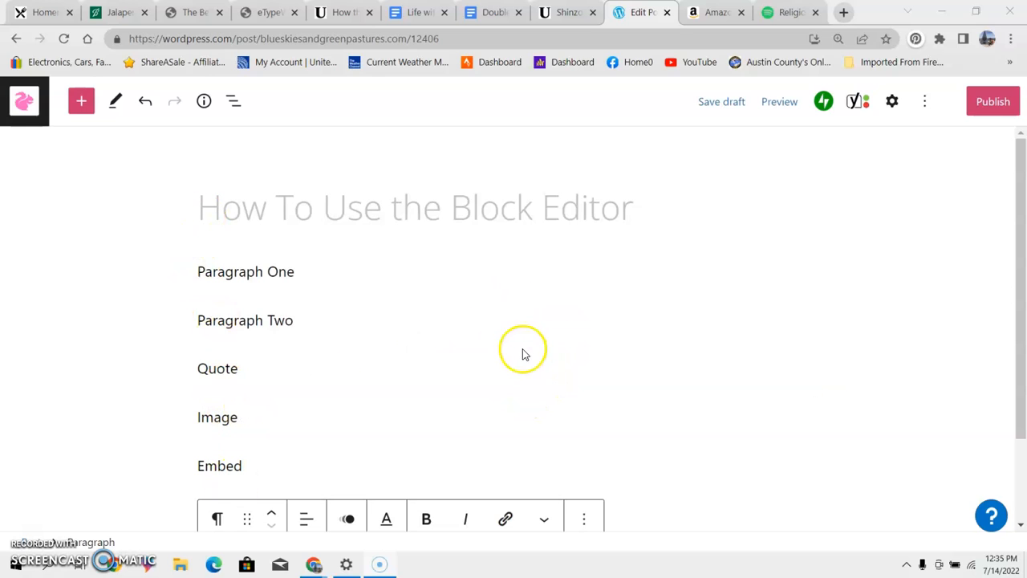
{"action": "mouse_move", "coordinate": [318, 310]}
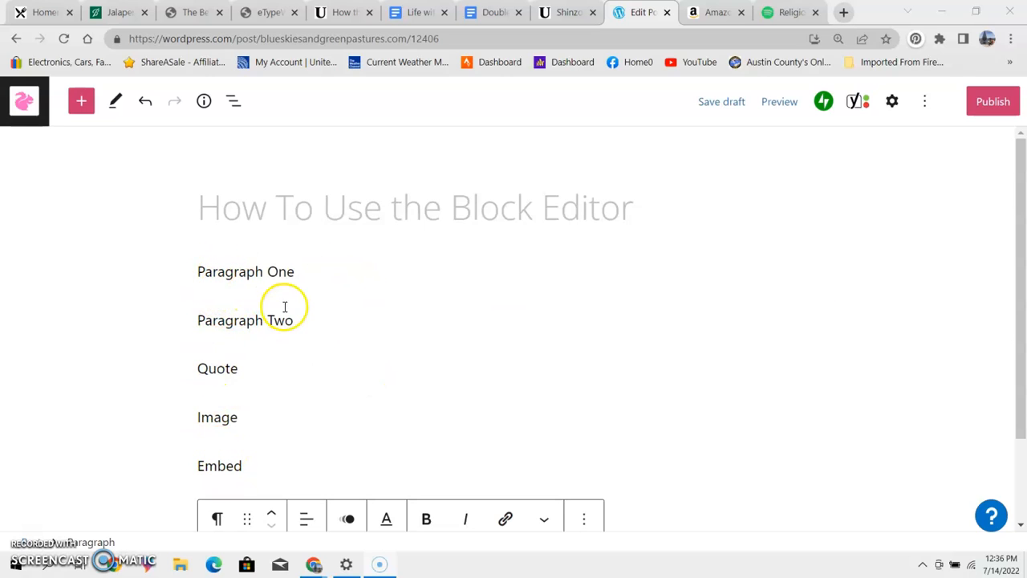
{"action": "mouse_move", "coordinate": [211, 435]}
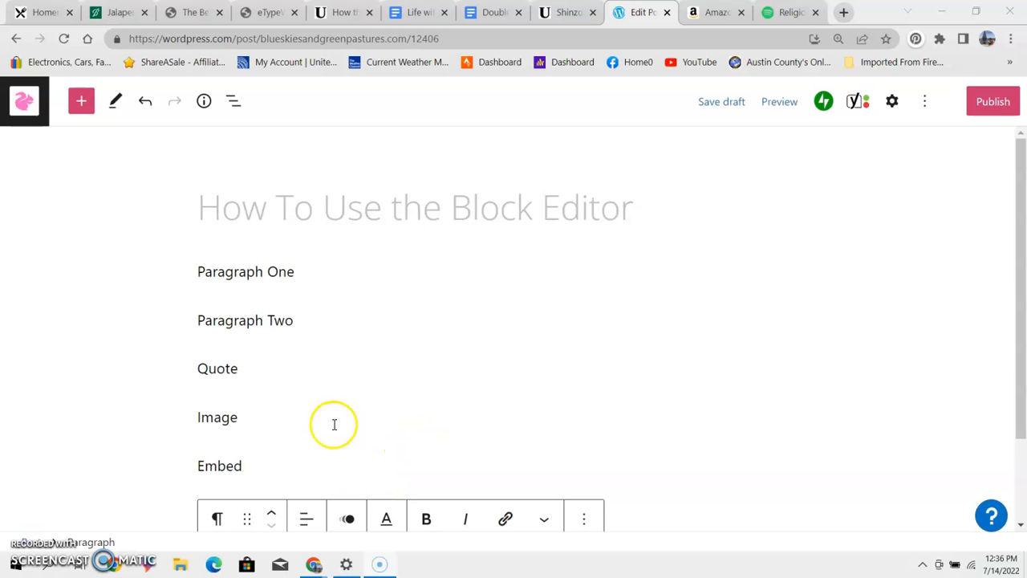
{"action": "mouse_move", "coordinate": [245, 309]}
{"action": "left_click", "coordinate": [236, 273]}
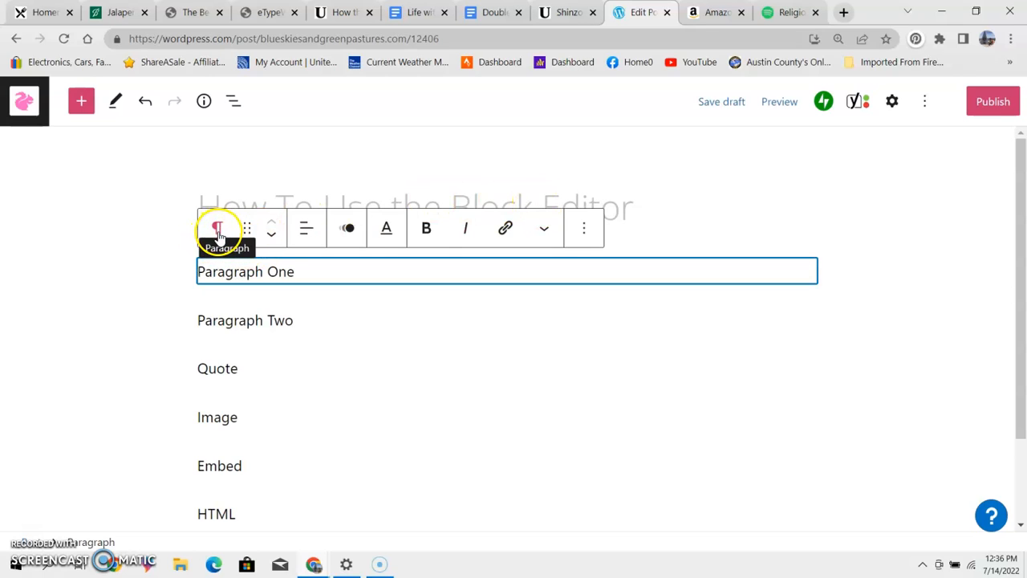
{"action": "left_click", "coordinate": [316, 261]}
{"action": "type", "text": "whatever it's about"}
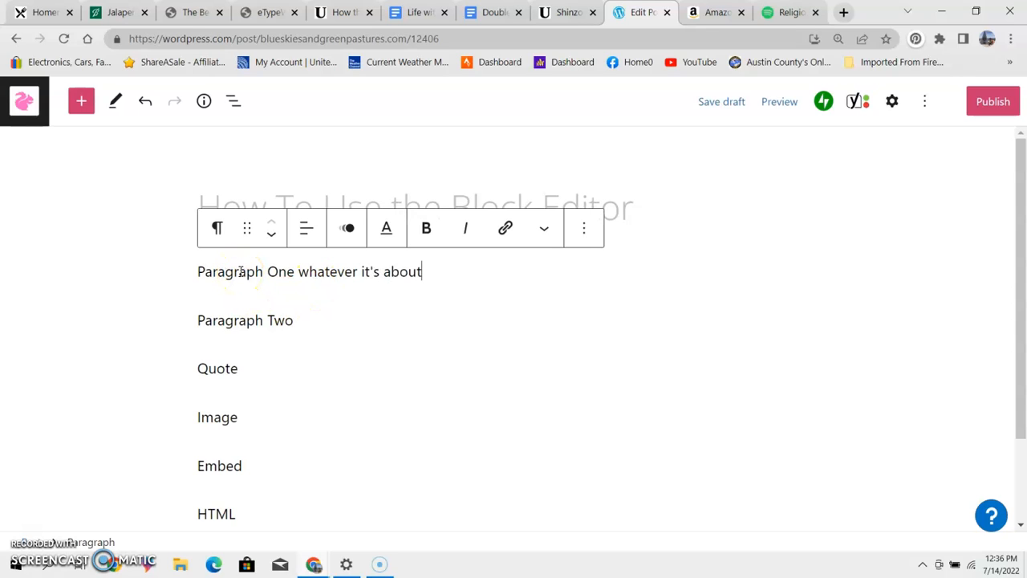
- Transform the "Paragraph One whatever it's about" paragraph block into a Heading block
{"action": "left_click", "coordinate": [241, 272]}
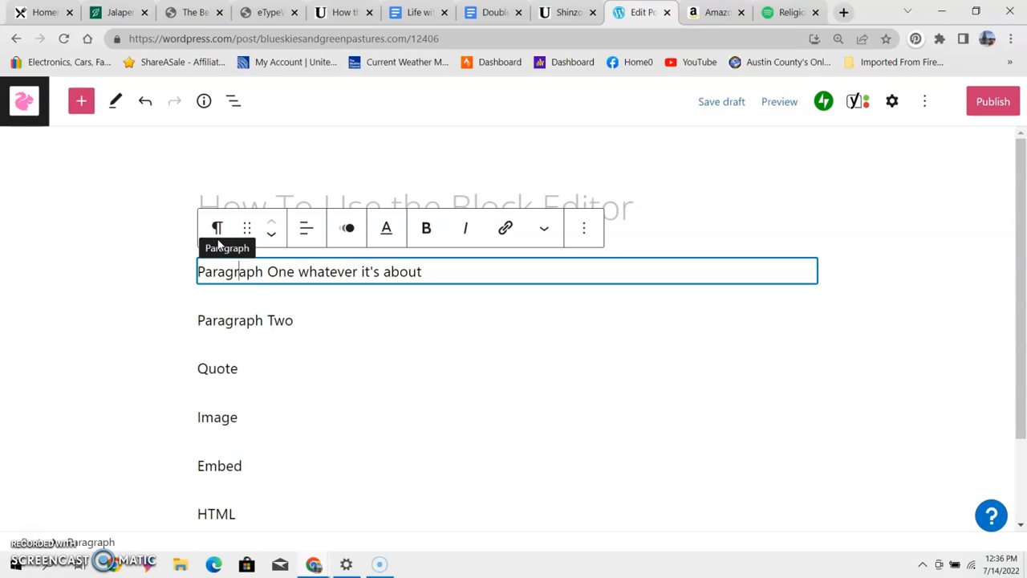
{"action": "left_click", "coordinate": [218, 230]}
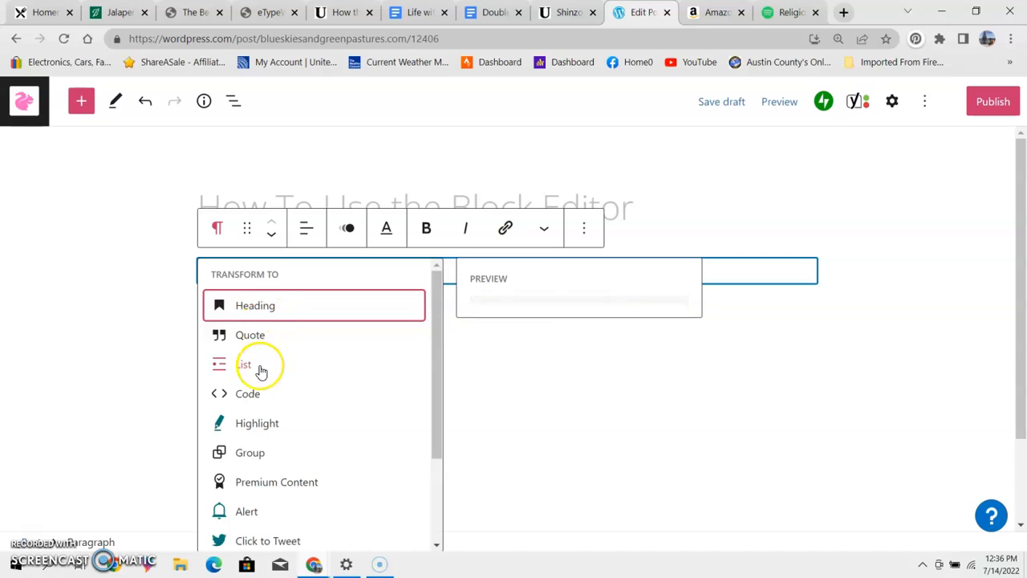
{"action": "left_click", "coordinate": [265, 309]}
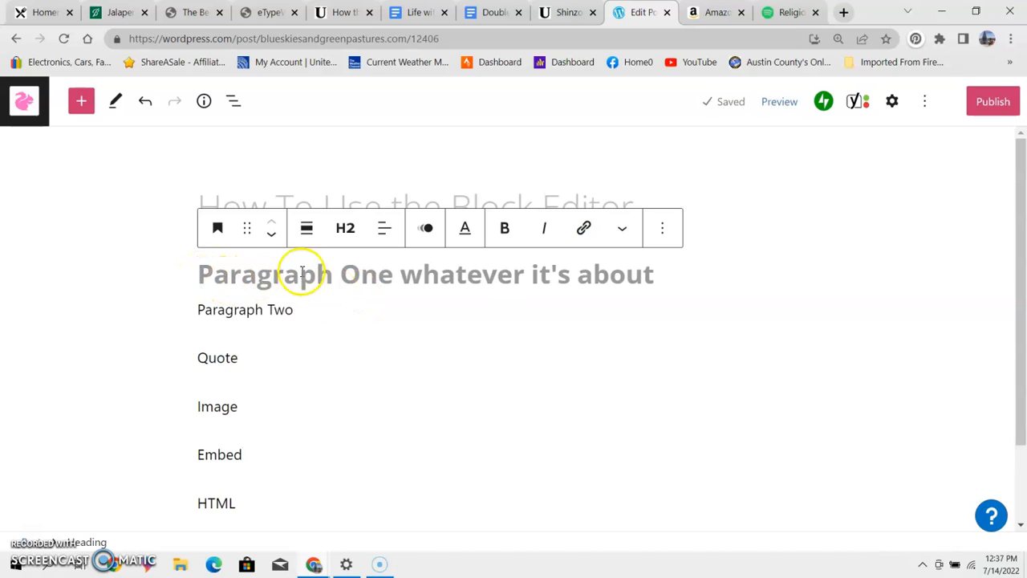
- Replace the word "Paragraph" with "Heading" in the heading below the post title
{"action": "left_click", "coordinate": [333, 273]}
{"action": "key", "text": "BackSpace"}
{"action": "key", "text": "BackSpace"}
{"action": "key", "text": "BackSpace"}
{"action": "key", "text": "BackSpace"}
{"action": "key", "text": "BackSpace"}
{"action": "key", "text": "BackSpace"}
{"action": "key", "text": "BackSpace"}
{"action": "key", "text": "BackSpace"}
{"action": "key", "text": "BackSpace"}
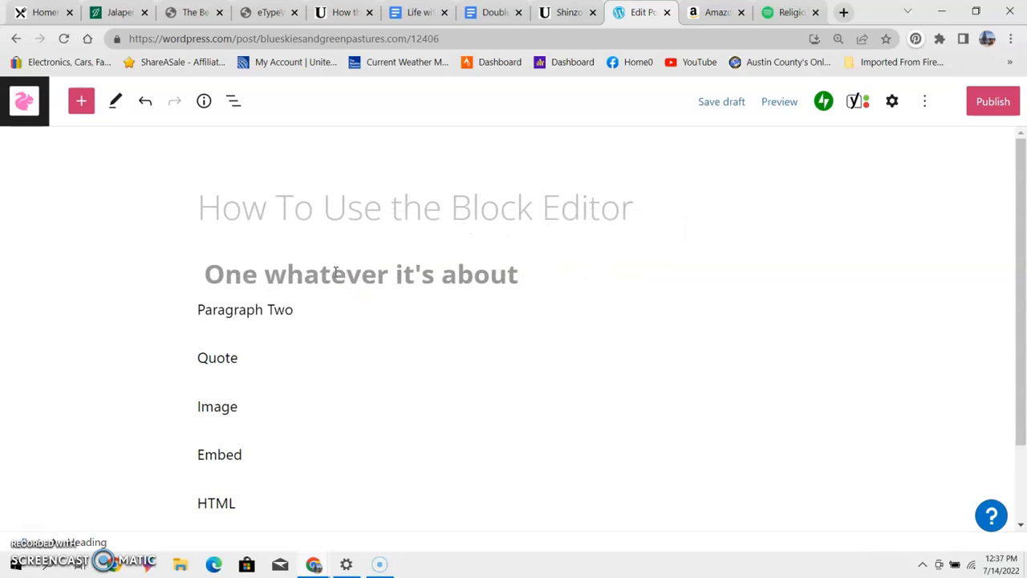
{"action": "type", "text": "Heading"}
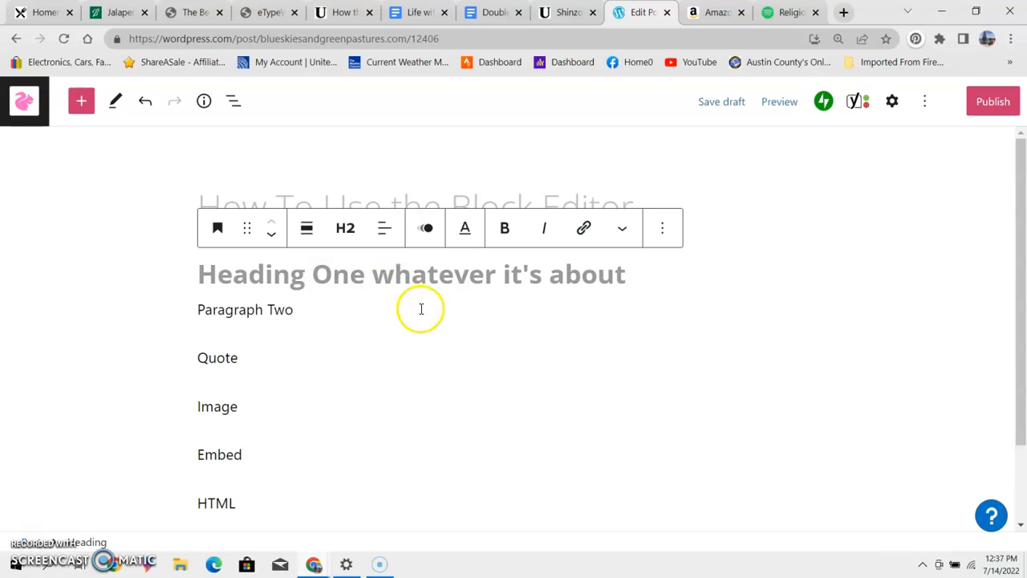
- Add a new block reading "paragraph" below "Paragraph Two", followed by an empty block
{"action": "left_click", "coordinate": [285, 315]}
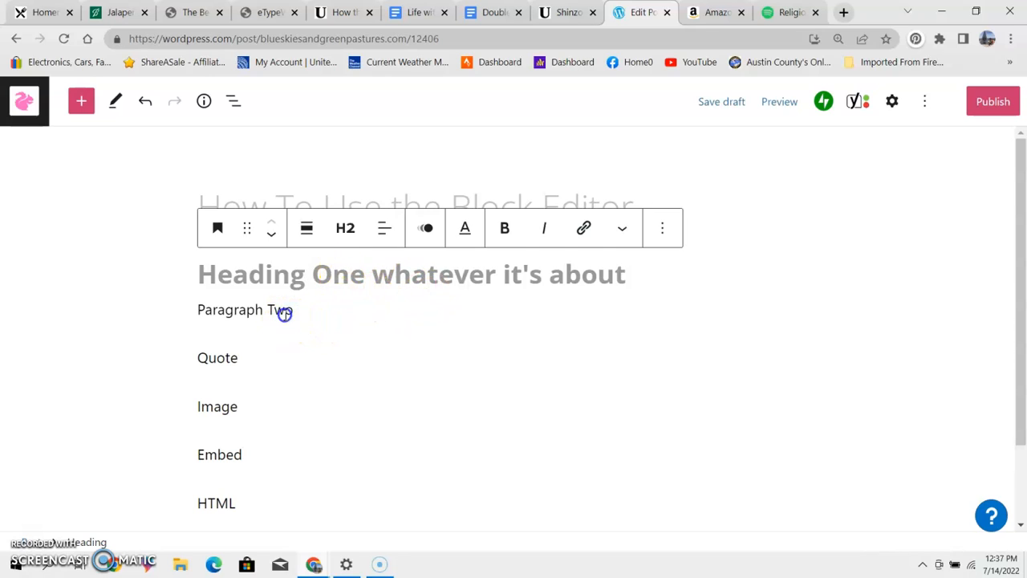
{"action": "left_click", "coordinate": [308, 312]}
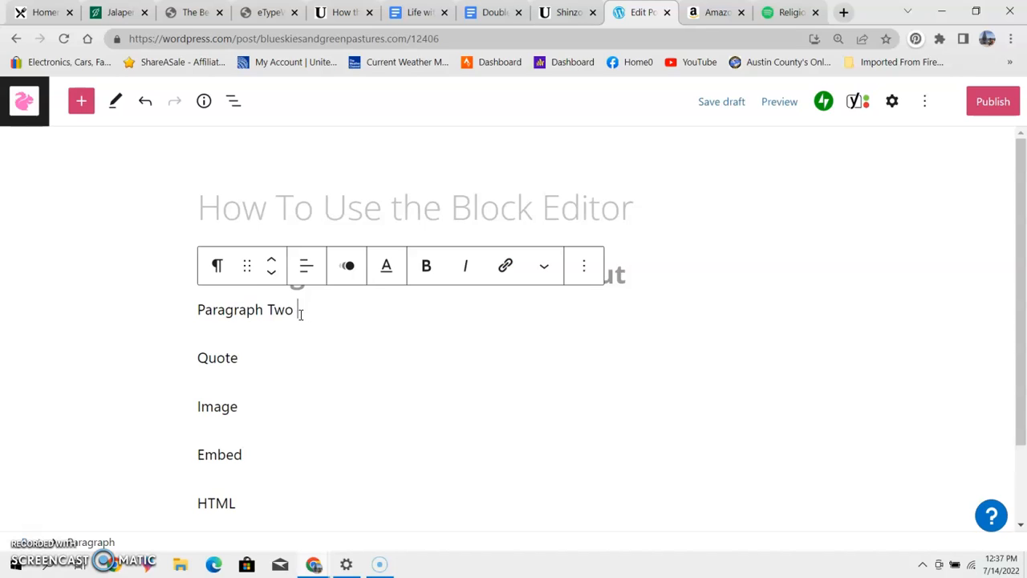
{"action": "key", "text": "Return"}
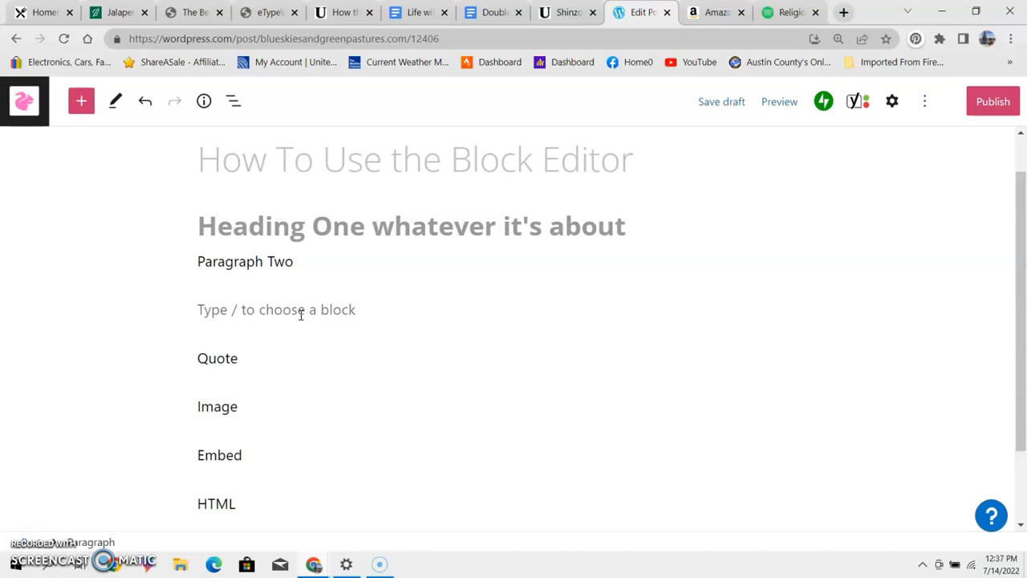
{"action": "type", "text": "pare"}
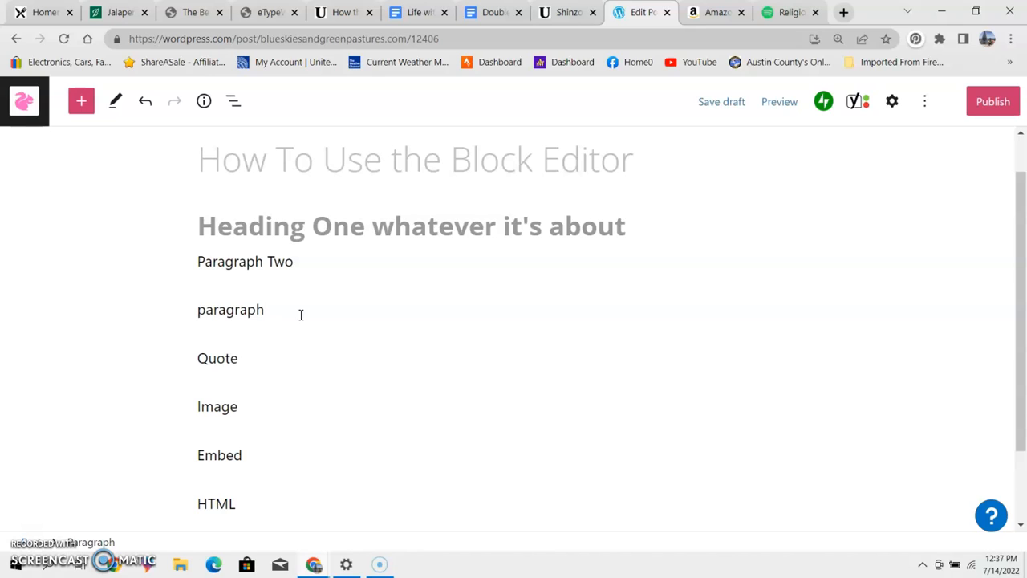
{"action": "key", "text": "Return"}
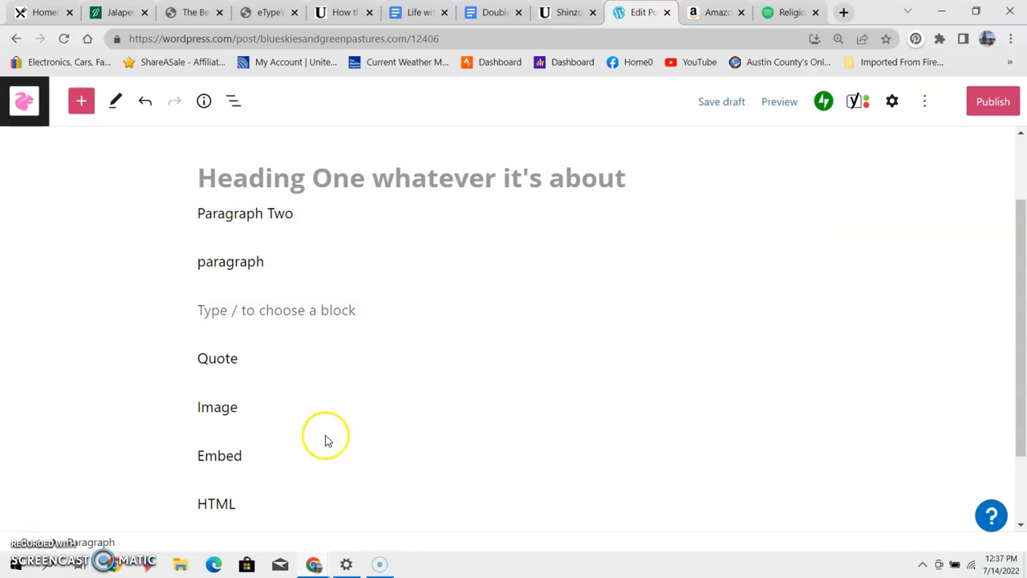
- Move the "paragraph" block up one place, above "Paragraph Two"
{"action": "left_click", "coordinate": [229, 263]}
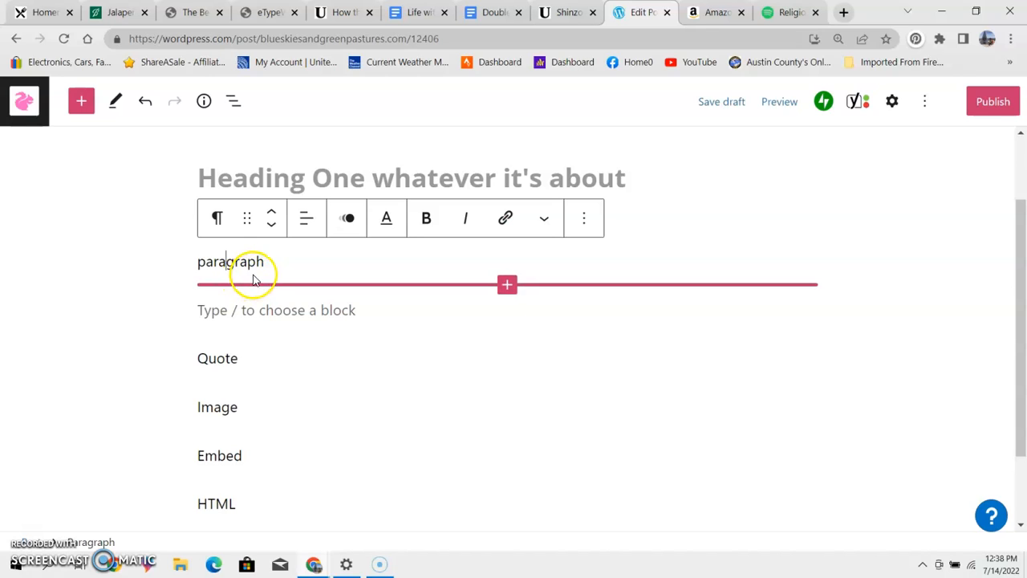
{"action": "left_click", "coordinate": [272, 216]}
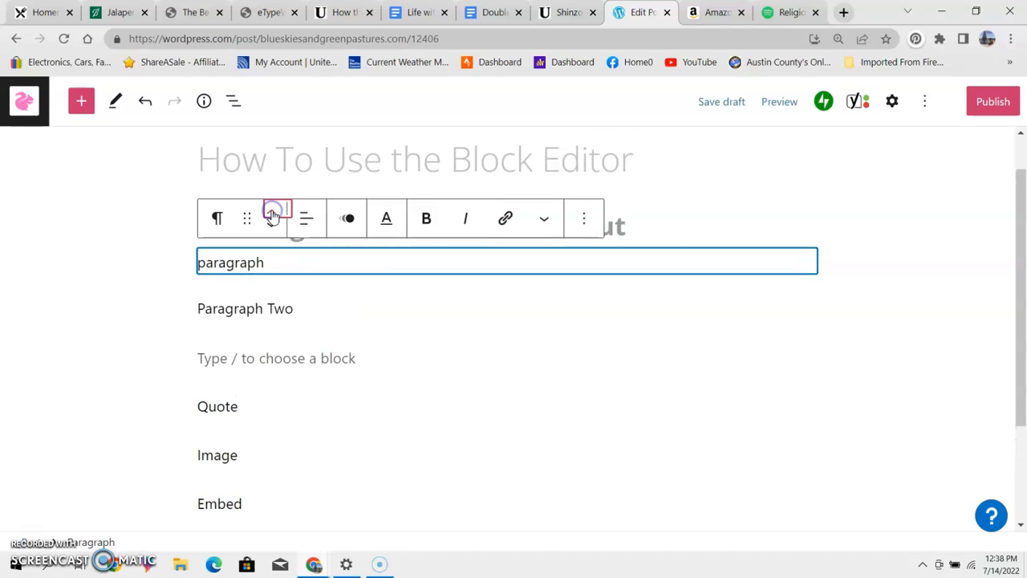
{"action": "left_click", "coordinate": [282, 262]}
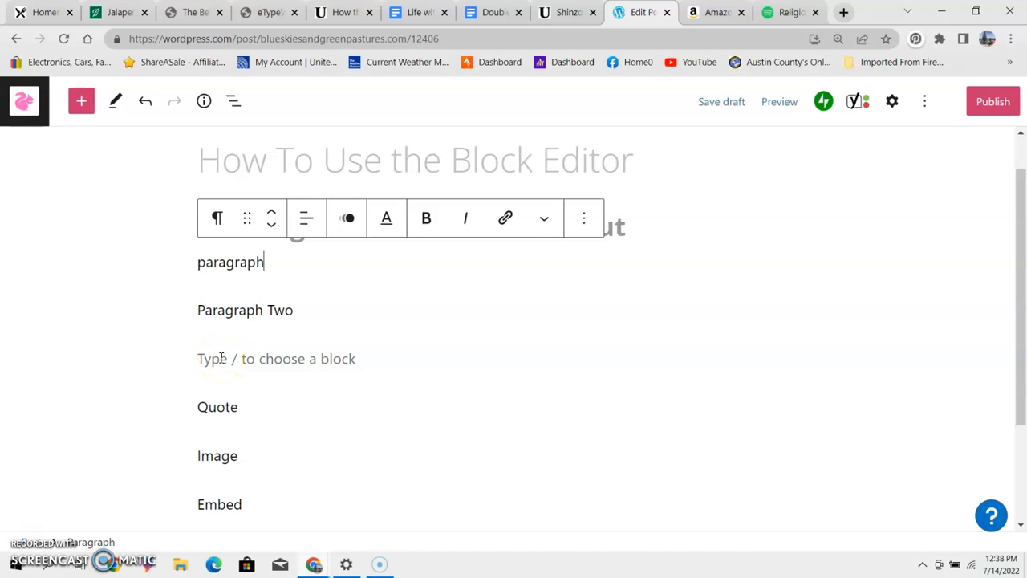
- Turn the empty block above "Quote" into a Custom HTML block using the slash inserter
{"action": "type", "text": "/"}
{"action": "key", "text": "BackSpace"}
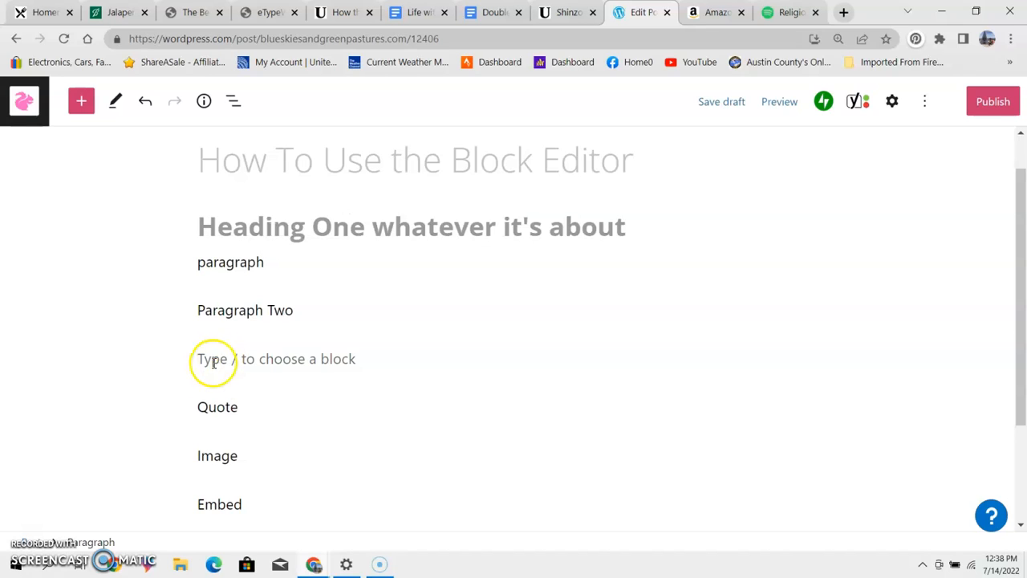
{"action": "left_click", "coordinate": [199, 356]}
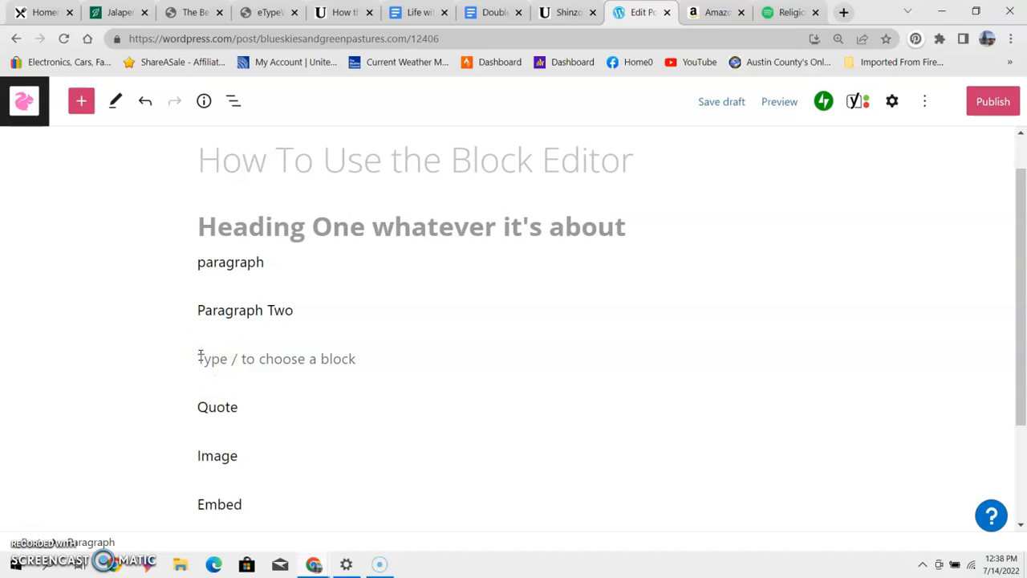
{"action": "type", "text": "/"}
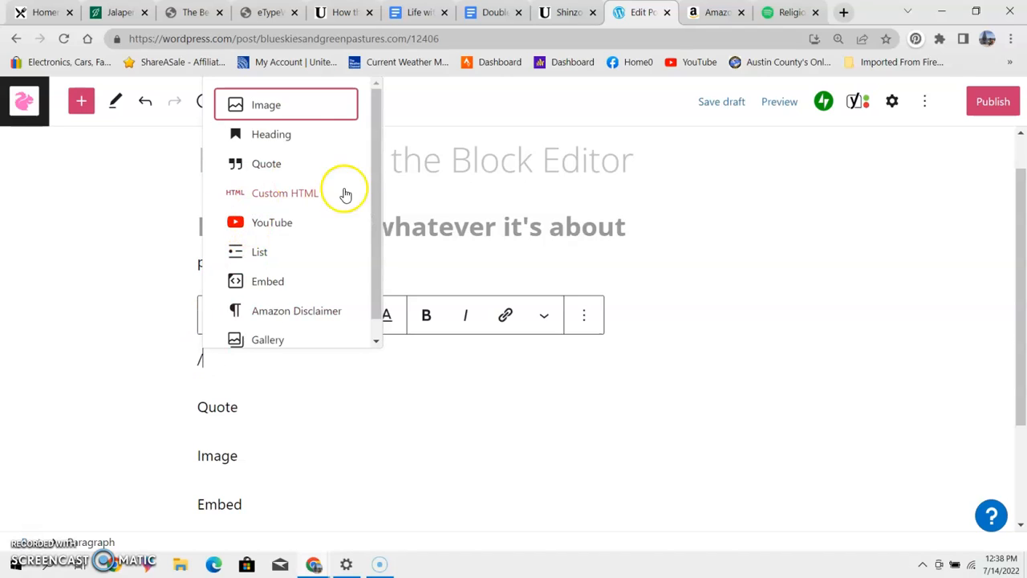
{"action": "mouse_move", "coordinate": [377, 199]}
{"action": "left_mouse_down"}
{"action": "mouse_move", "coordinate": [376, 249]}
{"action": "mouse_move", "coordinate": [371, 203]}
{"action": "left_mouse_up"}
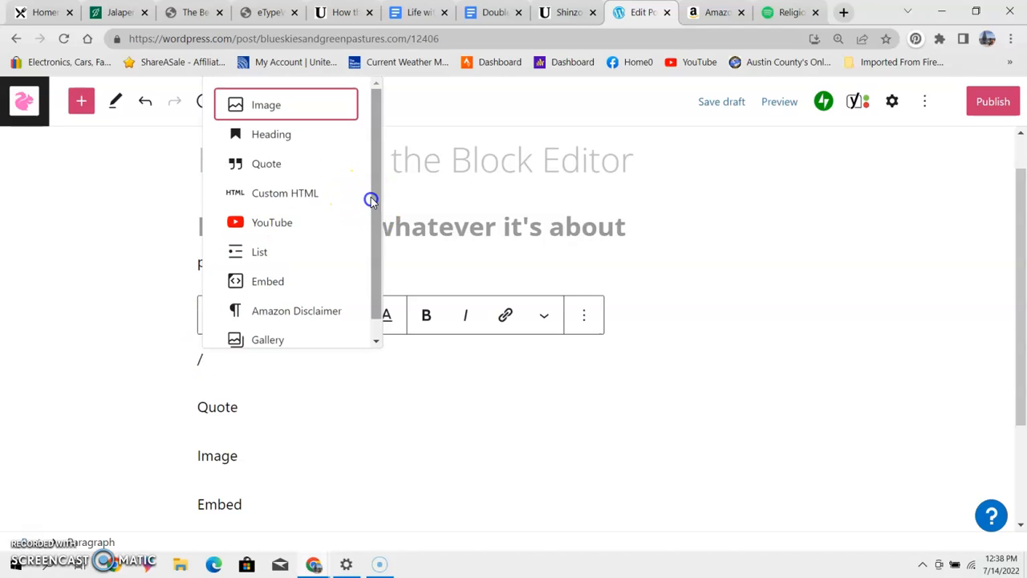
{"action": "left_click", "coordinate": [272, 200]}
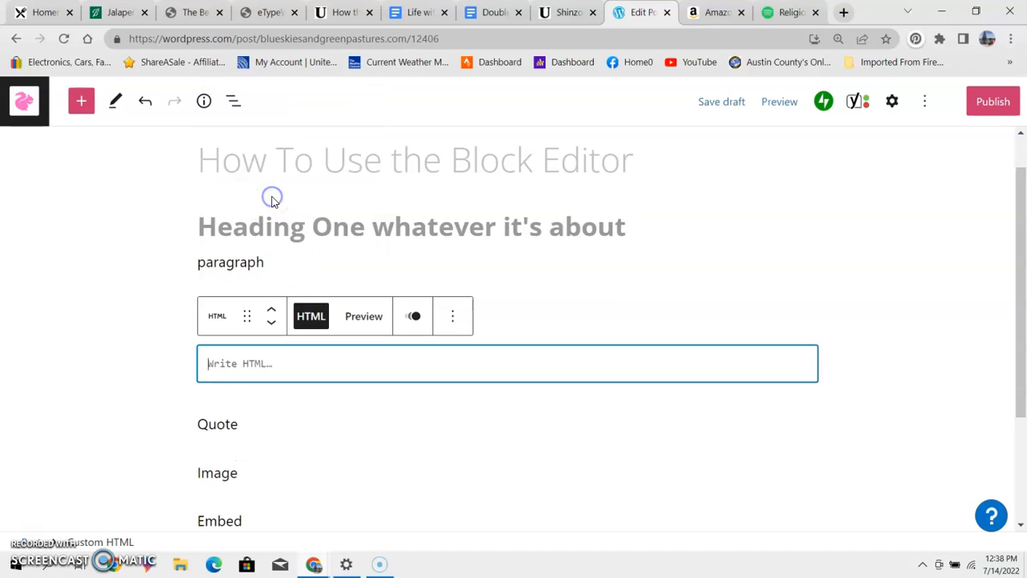
- Paste the Amazon Text+Image iframe code for the PetArmor Plus product into the Custom HTML block
{"action": "left_click", "coordinate": [716, 20]}
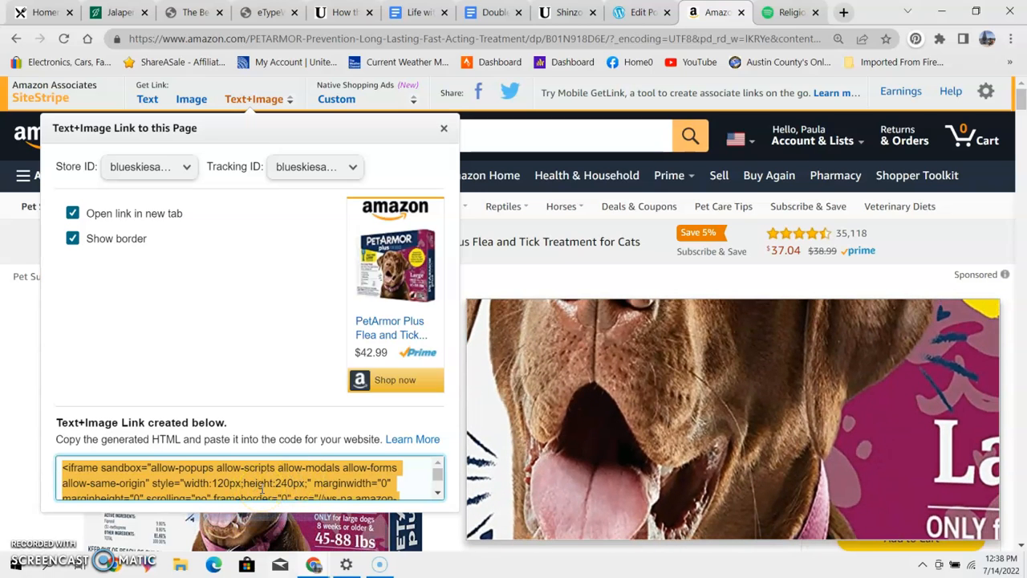
{"action": "left_click", "coordinate": [640, 16]}
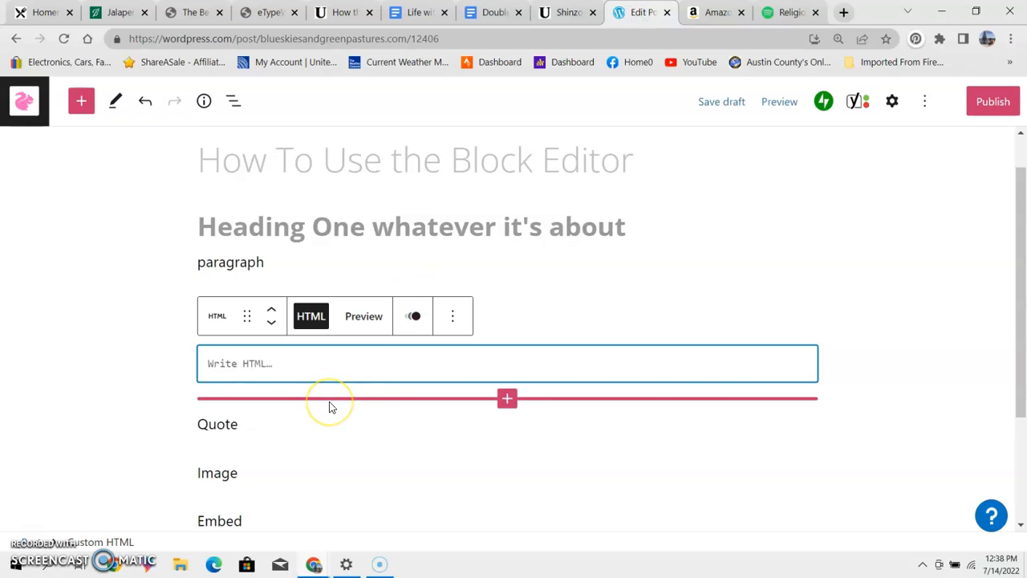
{"action": "type", "text": "<iframe sandbox=\"allow-popups allow-scripts allow-modals allow-forms allow-same-origin\" style=\"width:120px;height:240px;\" marginwidth=\"0\" marginheight=\"0\" scrolling=\"no\" frameborder=\"0\" src=\"//ws-na.amazon-adsystem.com/widgets/q?ServiceVersion=20070822&OneJS=1&Operation=GetAdHtml&MarketPlace=US&source=ss&ref=as_ss_li_til&ad_type=product_link&tracking_id=blueskiesandg-20&language=en_US&marketplace=amazon&region=US&placement=B01N918D6E&asins=B01N918D6E&linkId=c898c00b8ee7e239b0166de20d547ad3&show_border=true&link_opens_in_new_window=true\"></iframe>"}
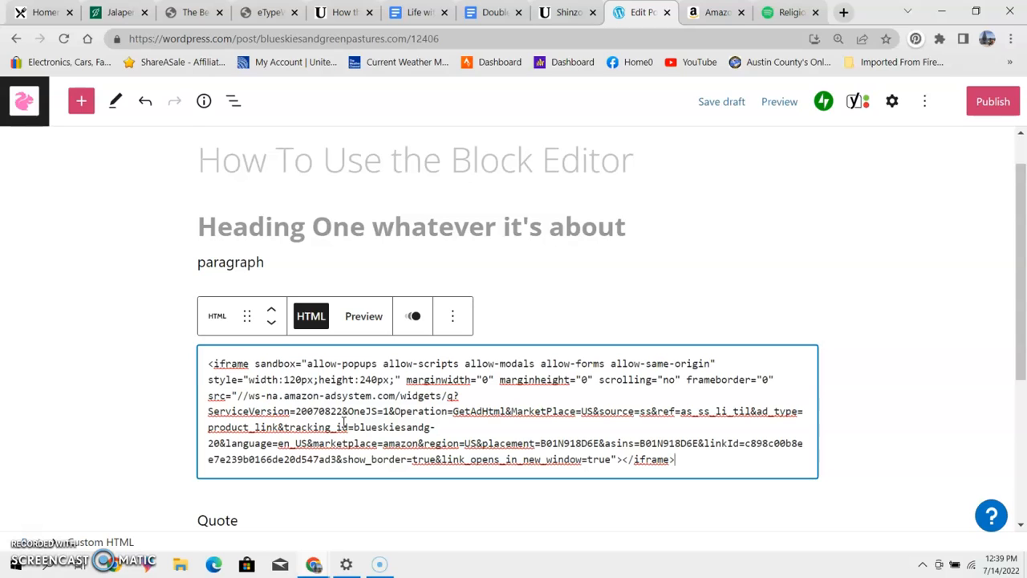
- Preview the Custom HTML block's Amazon product ad and switch the block back to its code
{"action": "left_click", "coordinate": [365, 318]}
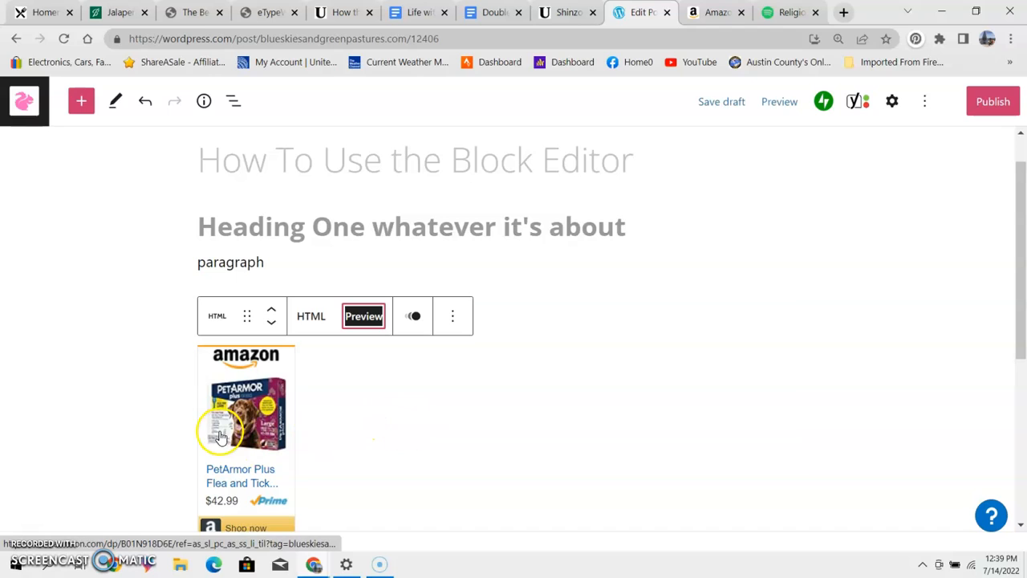
{"action": "left_click", "coordinate": [312, 317]}
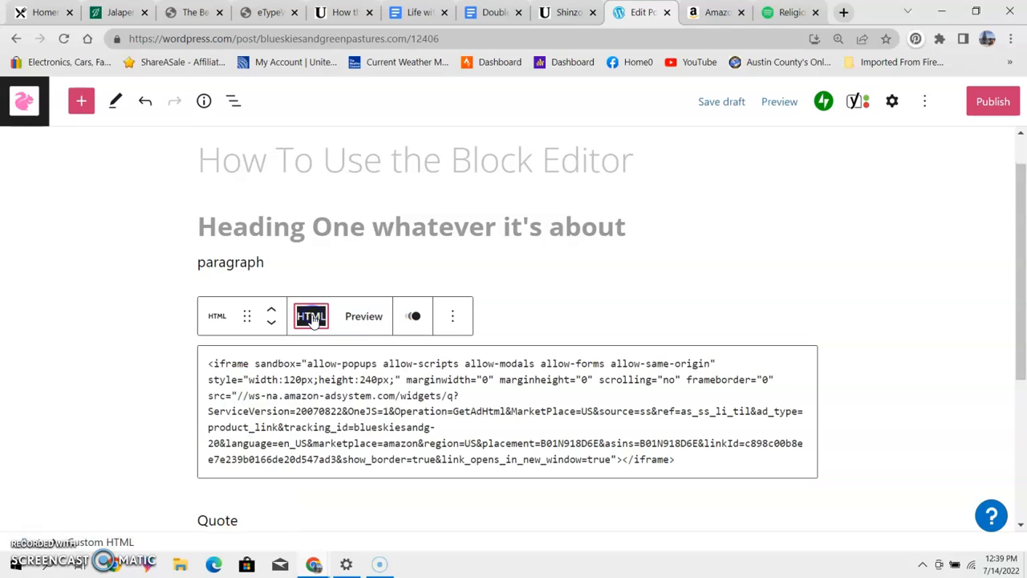
{"action": "left_click", "coordinate": [364, 316]}
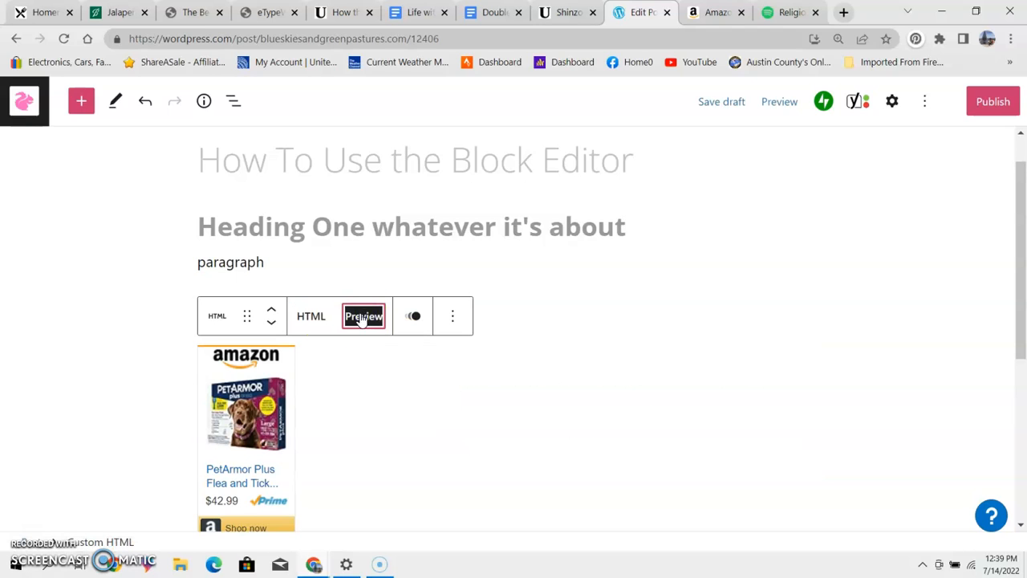
{"action": "left_click", "coordinate": [315, 328]}
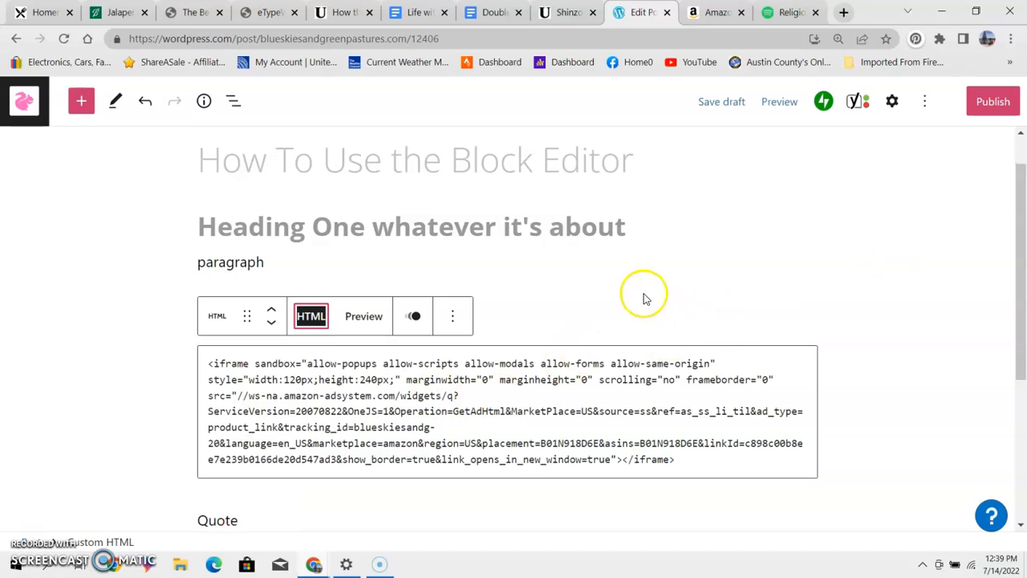
{"action": "left_click_drag", "start_coordinate": [1023, 253], "coordinate": [1016, 323]}
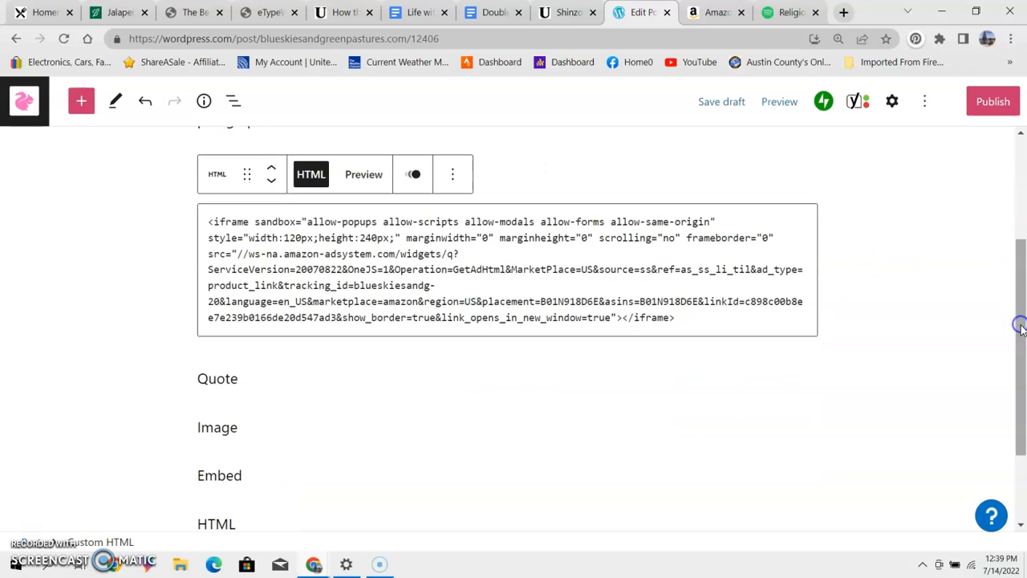
{"action": "left_click", "coordinate": [232, 420]}
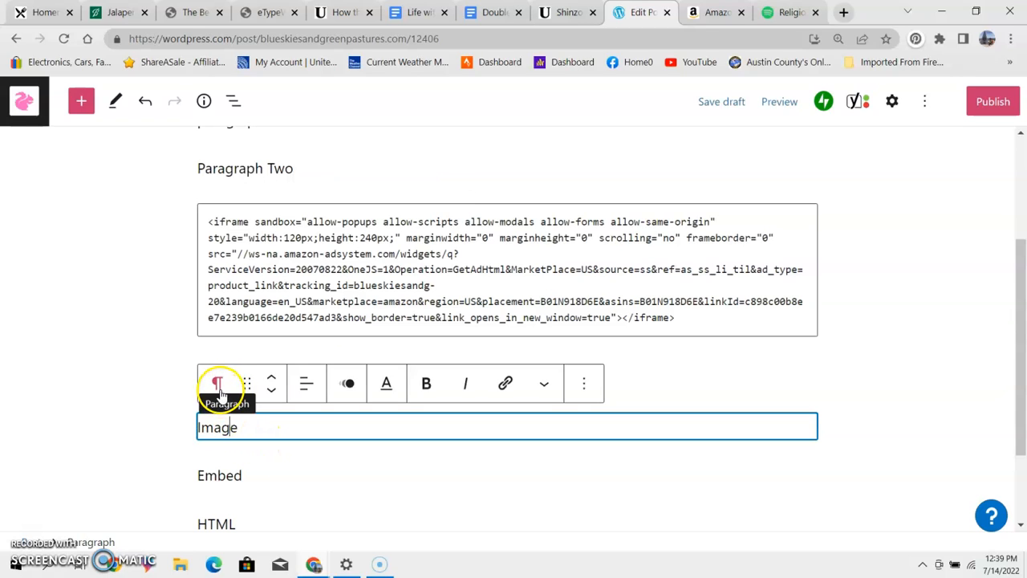
{"action": "left_click", "coordinate": [242, 425]}
{"action": "left_click", "coordinate": [215, 392]}
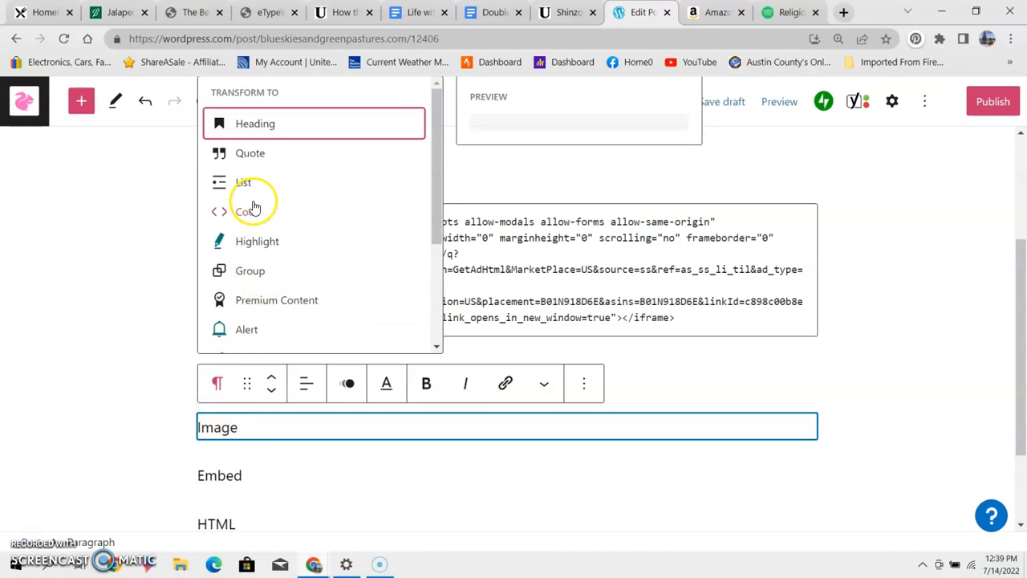
{"action": "left_click_drag", "start_coordinate": [433, 183], "coordinate": [422, 150]}
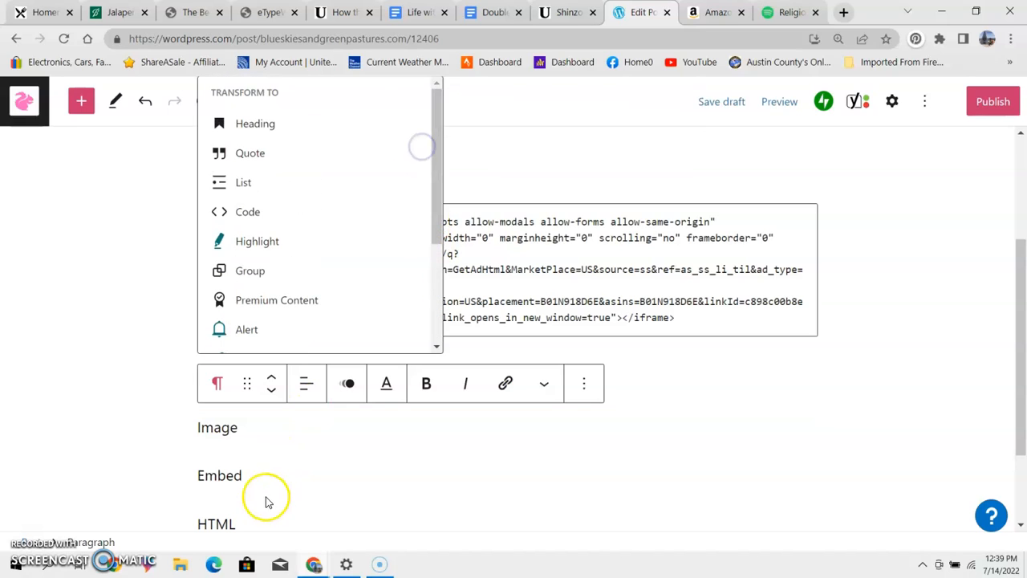
- Replace the "Image" paragraph with an Image block using the slash inserter
{"action": "left_click", "coordinate": [250, 426]}
{"action": "key", "text": "BackSpace"}
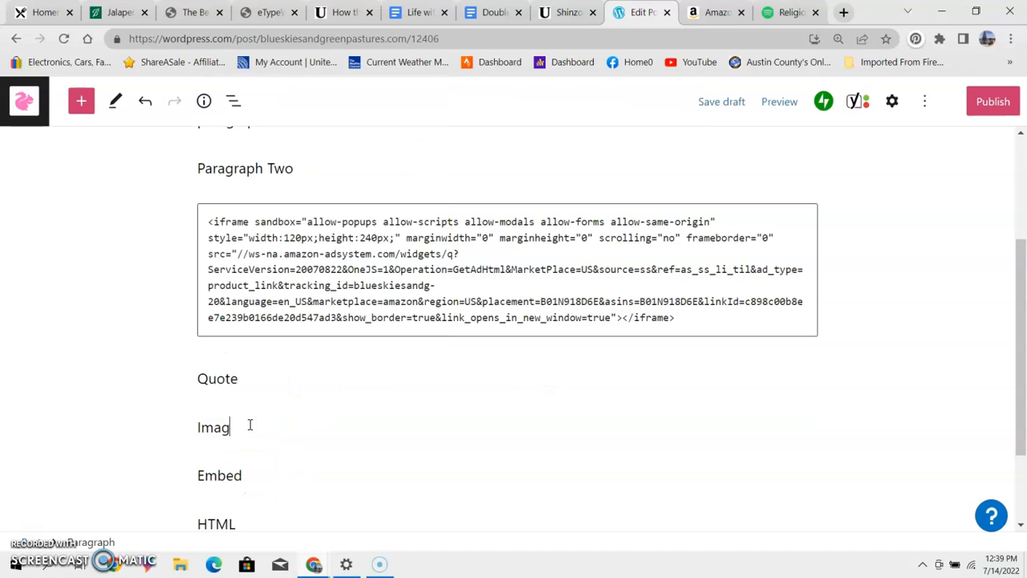
{"action": "key", "text": "BackSpace"}
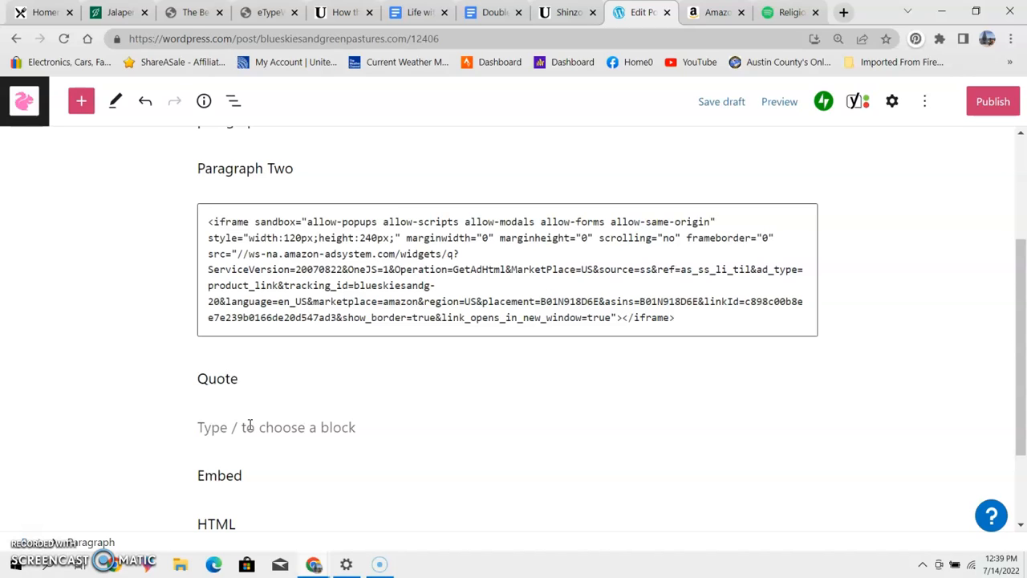
{"action": "type", "text": "/"}
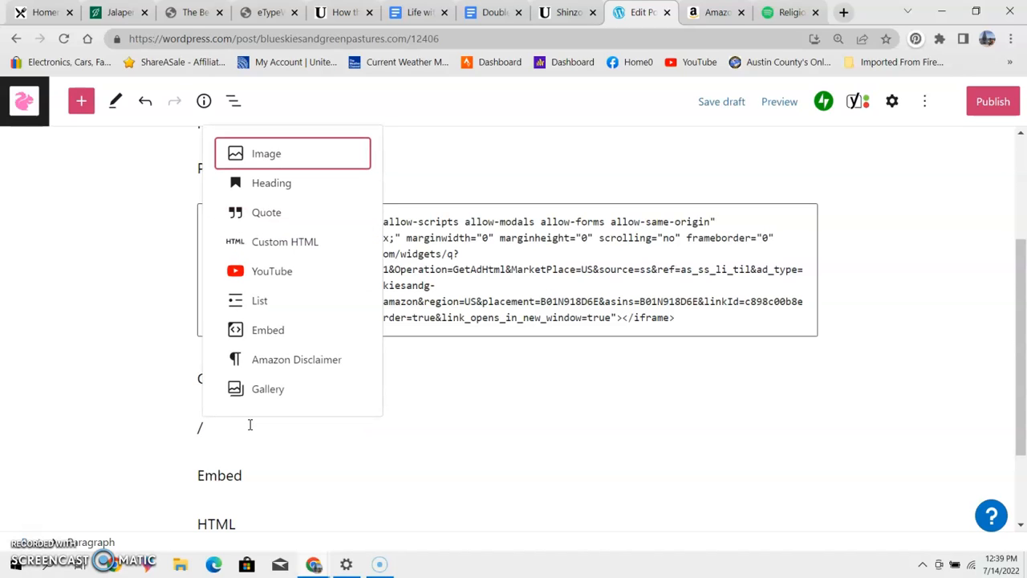
{"action": "left_click", "coordinate": [273, 154]}
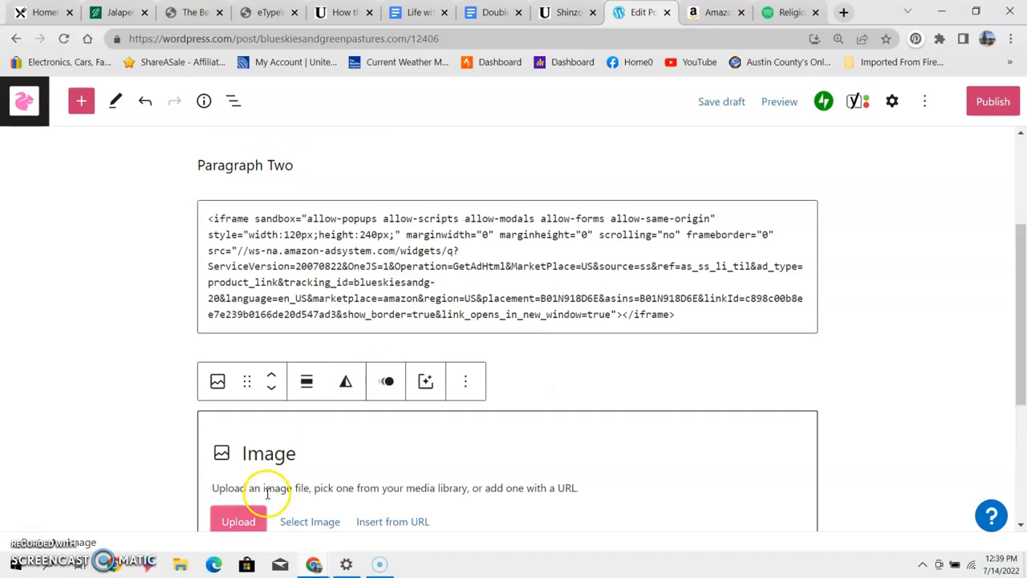
- Fill the Image block with the first "sky" photo of orange sunset clouds from Pexels Free Photos
{"action": "left_click_drag", "start_coordinate": [1017, 267], "coordinate": [1021, 295]}
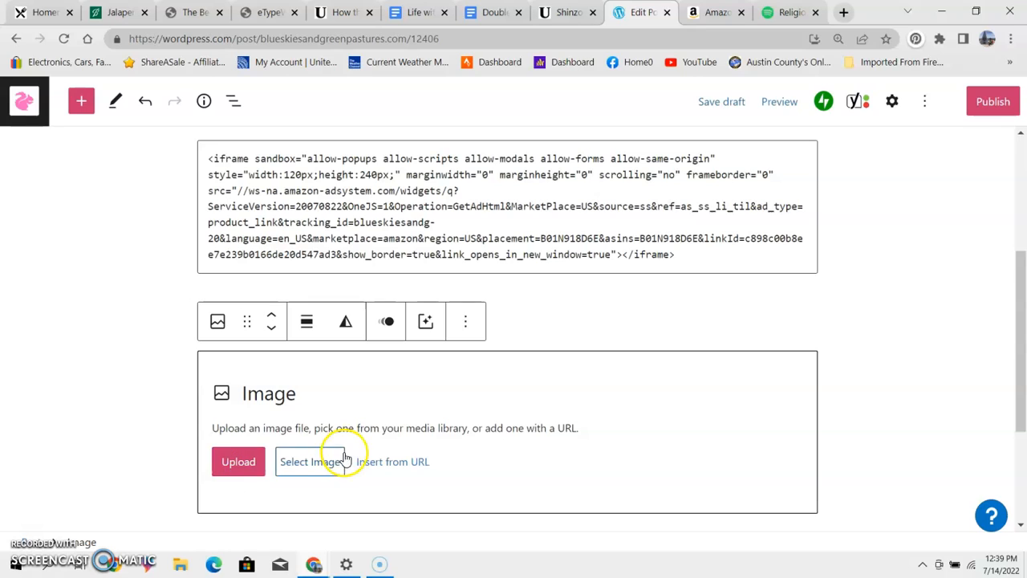
{"action": "left_click", "coordinate": [325, 474]}
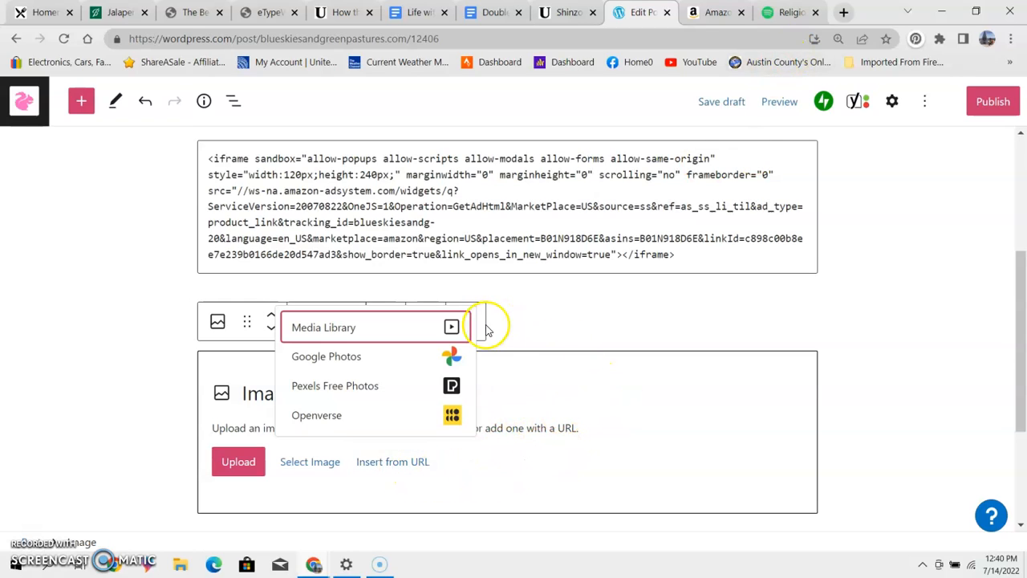
{"action": "left_click", "coordinate": [313, 467]}
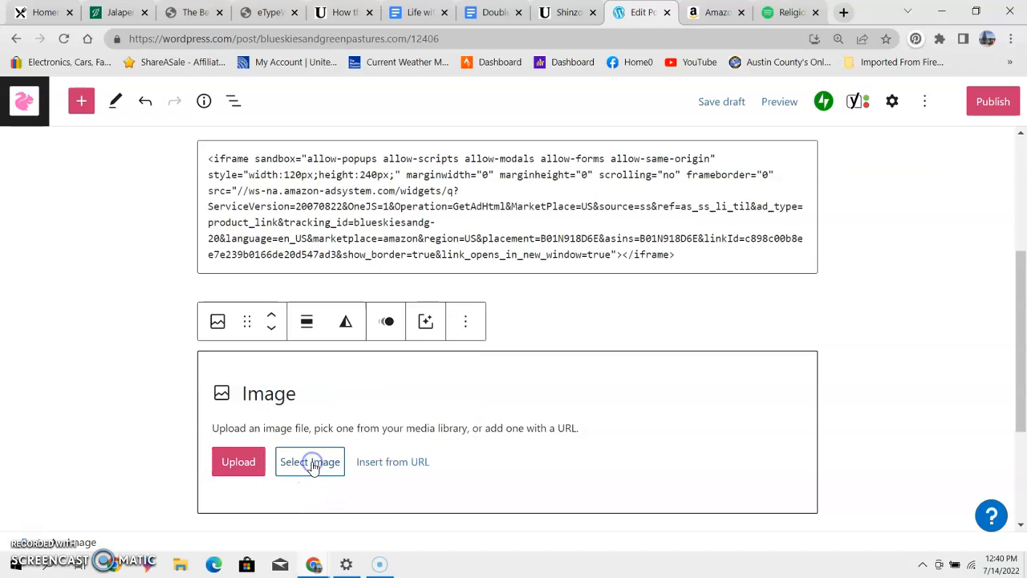
{"action": "left_click", "coordinate": [312, 467]}
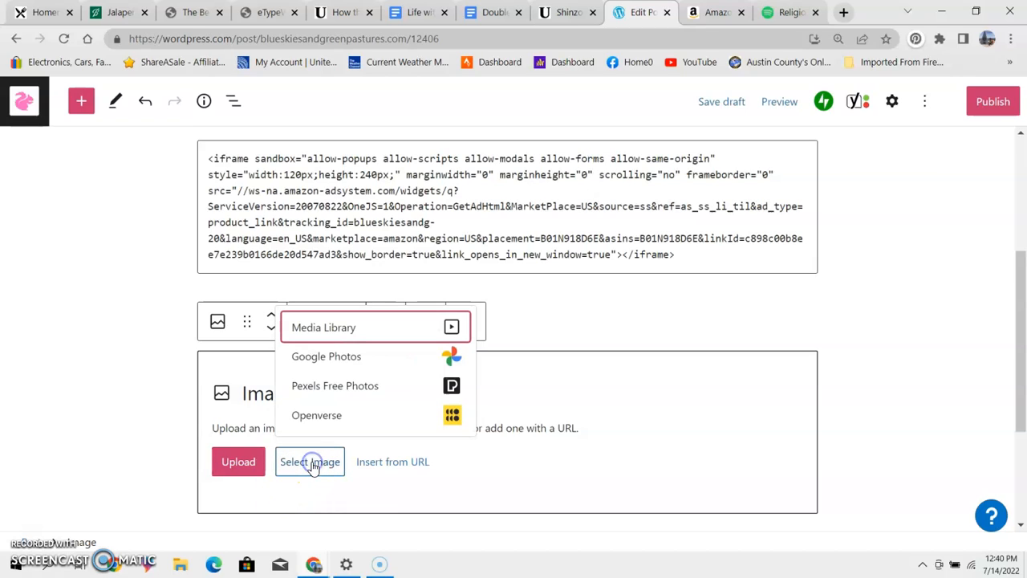
{"action": "left_click", "coordinate": [345, 388]}
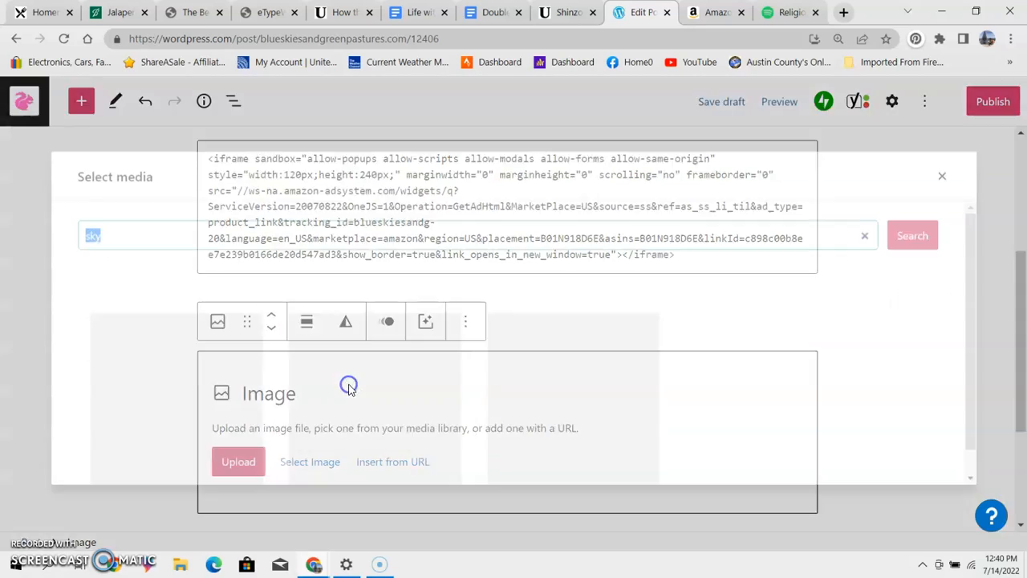
{"action": "left_click", "coordinate": [184, 390]}
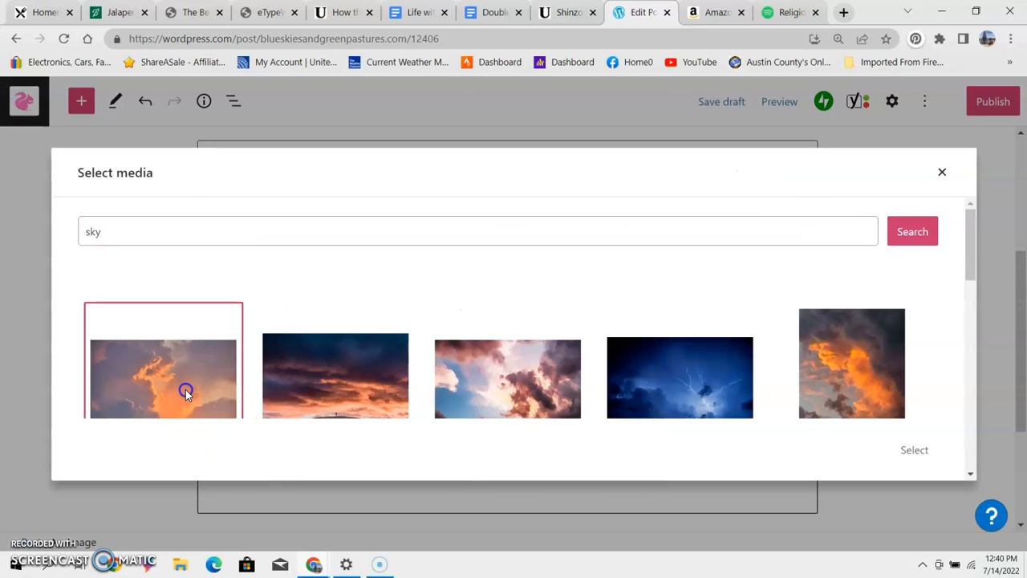
{"action": "left_click", "coordinate": [914, 449]}
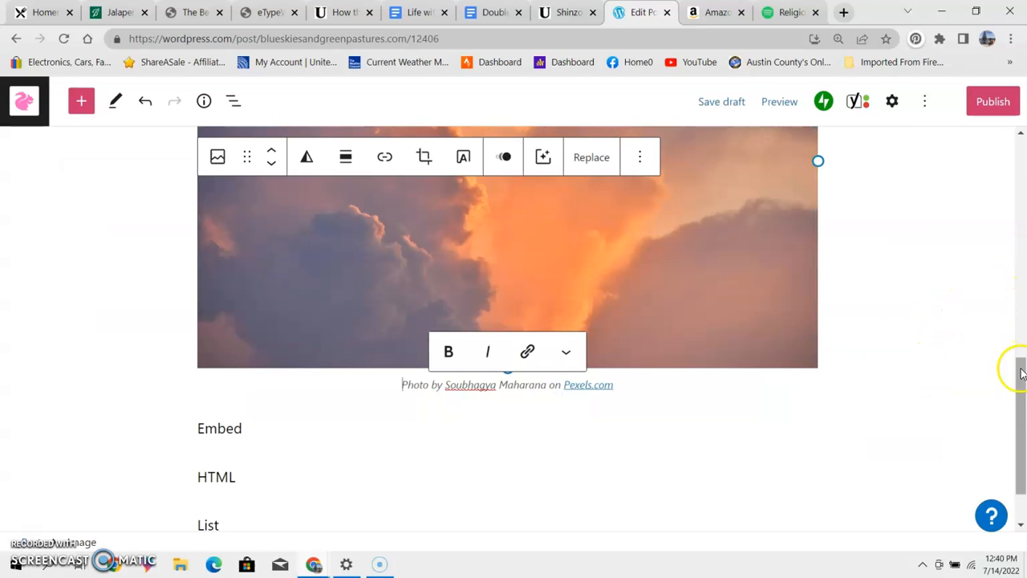
- Move the sky image block up the post, past the Custom HTML block and above the "paragraph" block
{"action": "left_click_drag", "start_coordinate": [1021, 371], "coordinate": [1022, 345]}
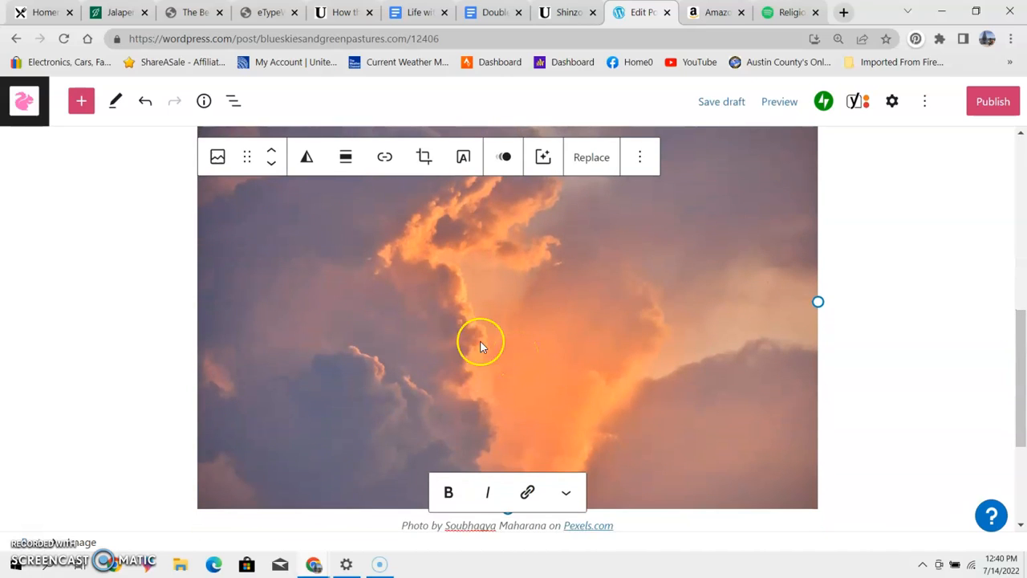
{"action": "left_click", "coordinate": [273, 154]}
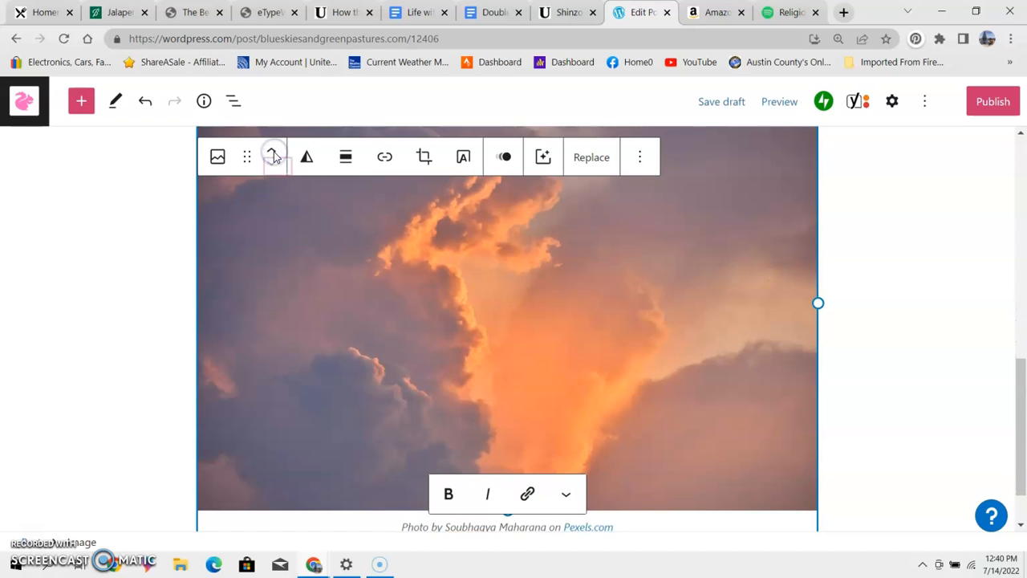
{"action": "mouse_move", "coordinate": [1018, 413]}
{"action": "left_mouse_down"}
{"action": "mouse_move", "coordinate": [1020, 236]}
{"action": "mouse_move", "coordinate": [1017, 425]}
{"action": "left_mouse_up"}
{"action": "left_click", "coordinate": [402, 348]}
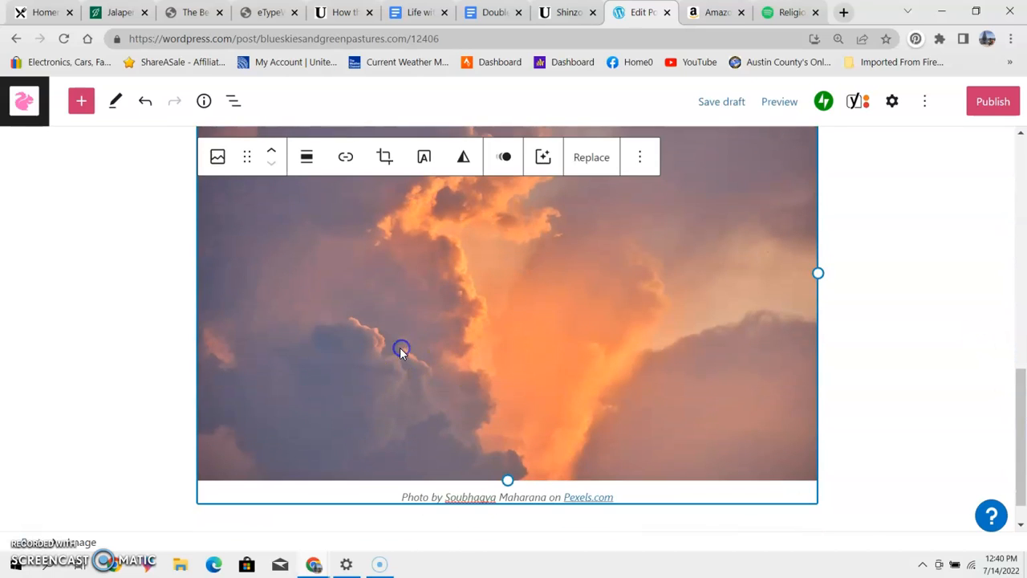
{"action": "left_click", "coordinate": [274, 153]}
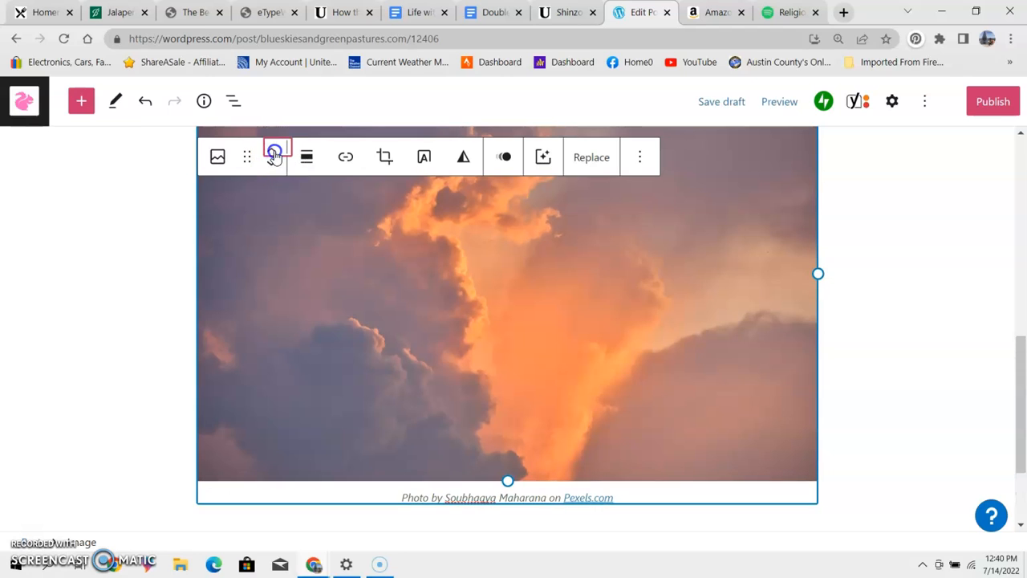
{"action": "left_click", "coordinate": [273, 152]}
{"action": "left_click", "coordinate": [273, 152]}
{"action": "left_click_drag", "start_coordinate": [1019, 222], "coordinate": [1021, 397]}
{"action": "left_click", "coordinate": [777, 224]}
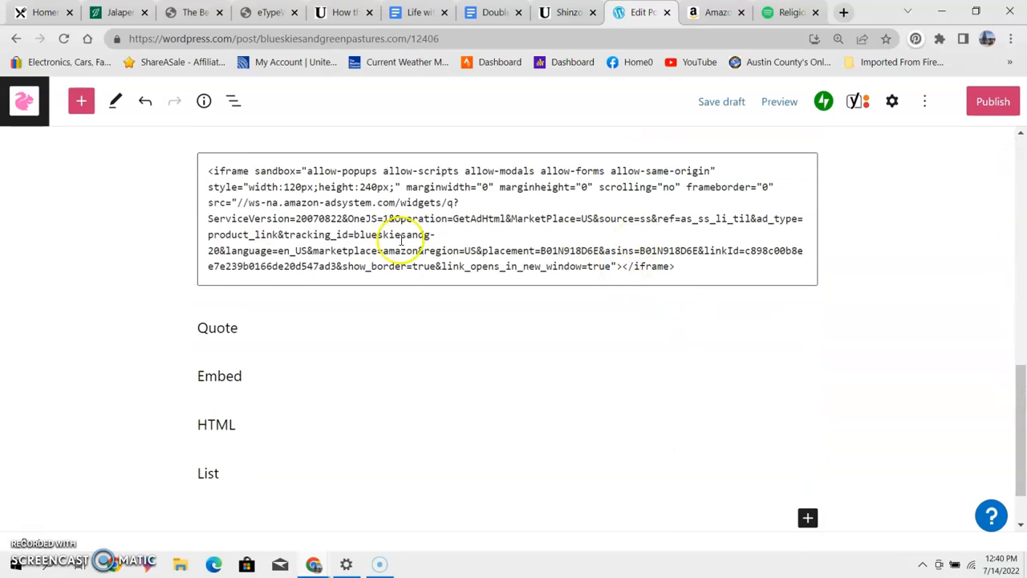
{"action": "left_click", "coordinate": [237, 376]}
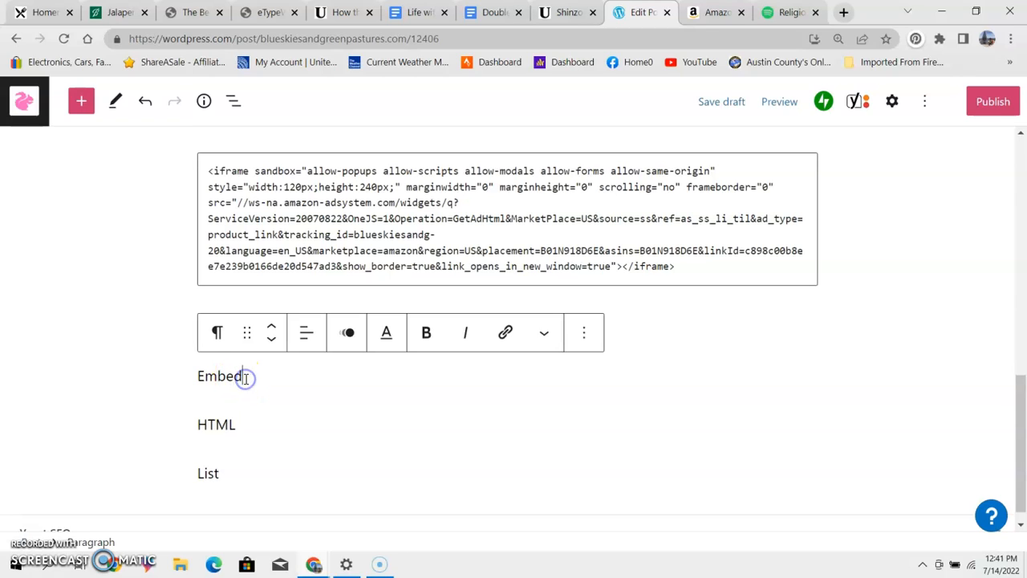
{"action": "left_click", "coordinate": [219, 335]}
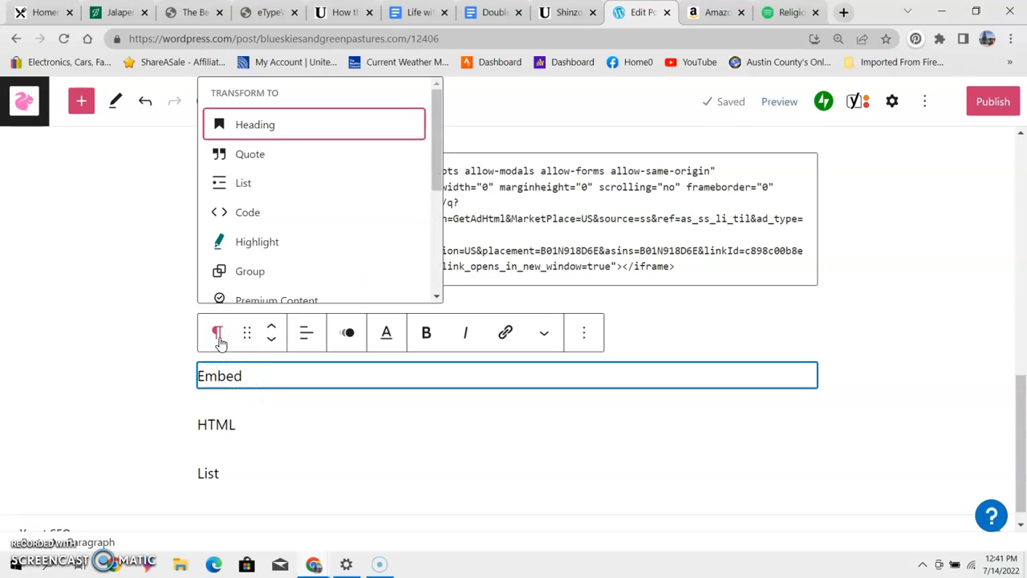
{"action": "left_click_drag", "start_coordinate": [437, 145], "coordinate": [429, 105]}
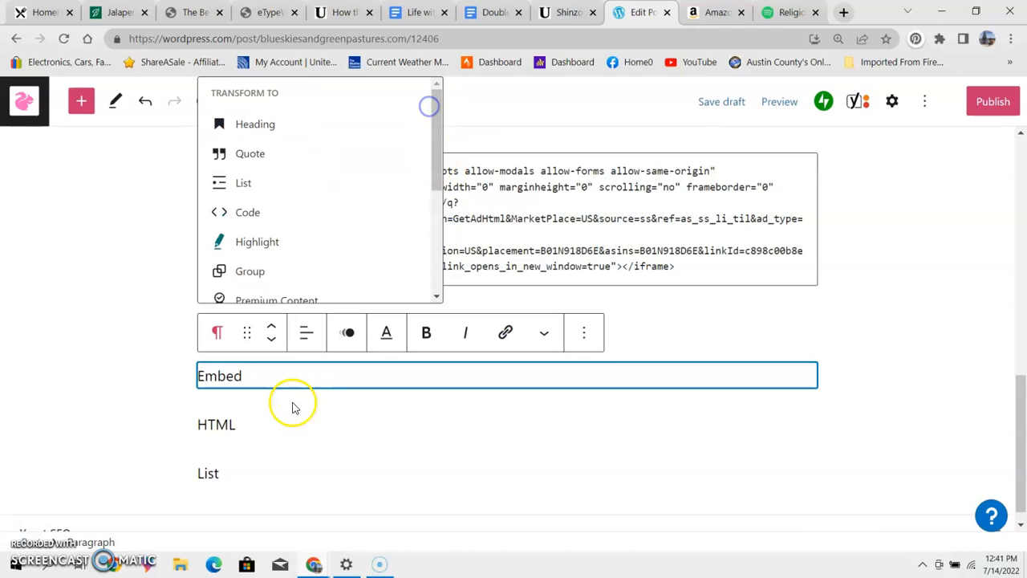
- Clear the "Embed" paragraph and turn it into an Embed block using the slash inserter
{"action": "left_click", "coordinate": [261, 383]}
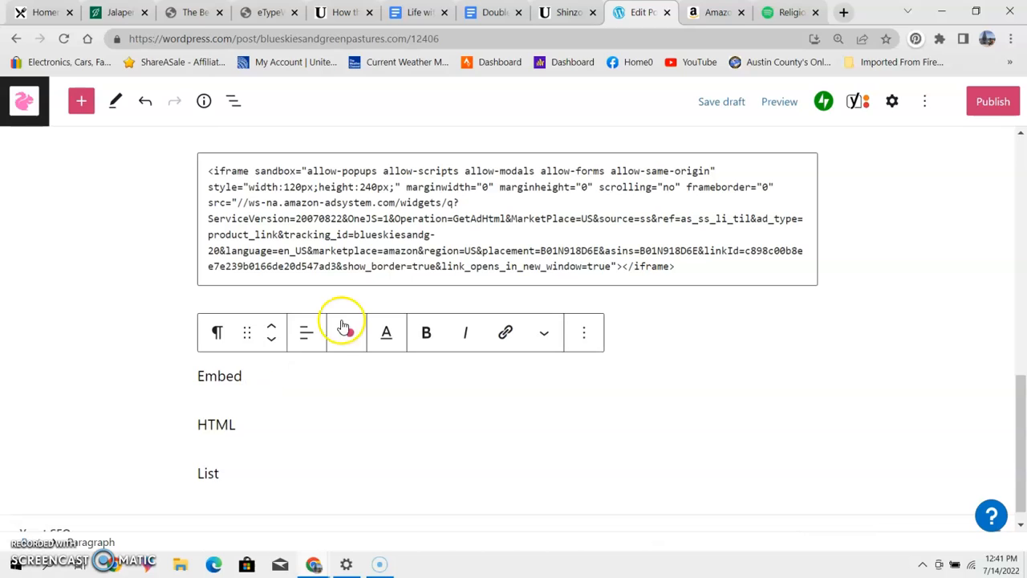
{"action": "key", "text": "BackSpace"}
{"action": "key", "text": "BackSpace"}
{"action": "key", "text": "BackSpace"}
{"action": "key", "text": "BackSpace"}
{"action": "key", "text": "BackSpace"}
{"action": "type", "text": "/"}
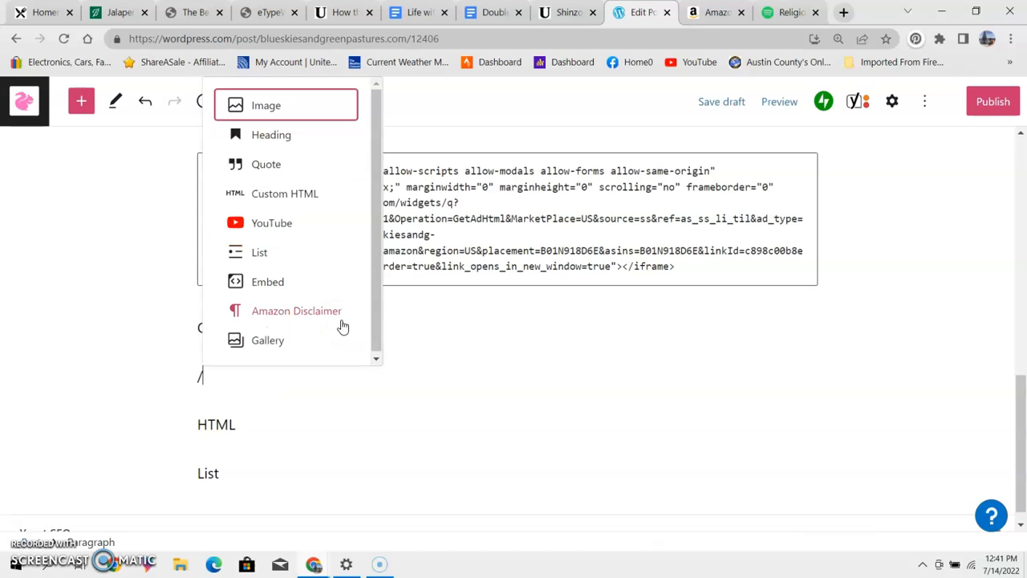
{"action": "left_click", "coordinate": [302, 290]}
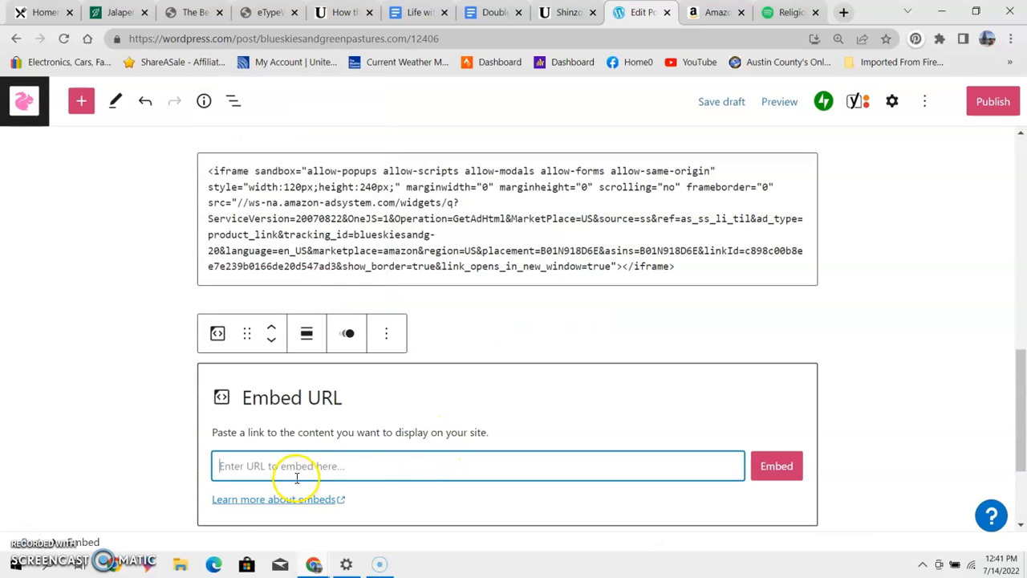
- Copy the link of the "Religious Freedom and the role of the government in America S2E25" episode from Spotify and embed it in the WordPress post
{"action": "left_click", "coordinate": [790, 12]}
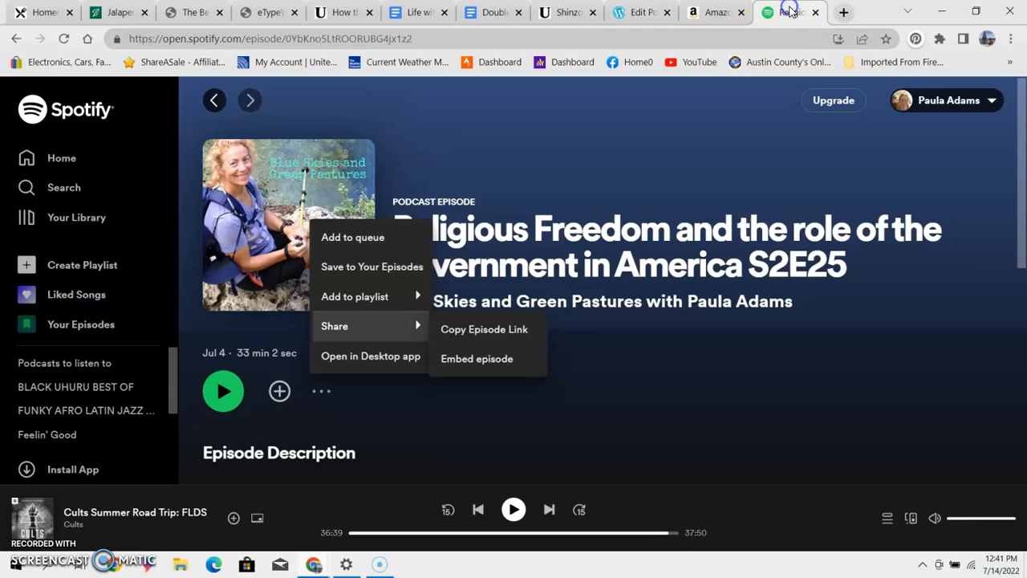
{"action": "left_click", "coordinate": [478, 329]}
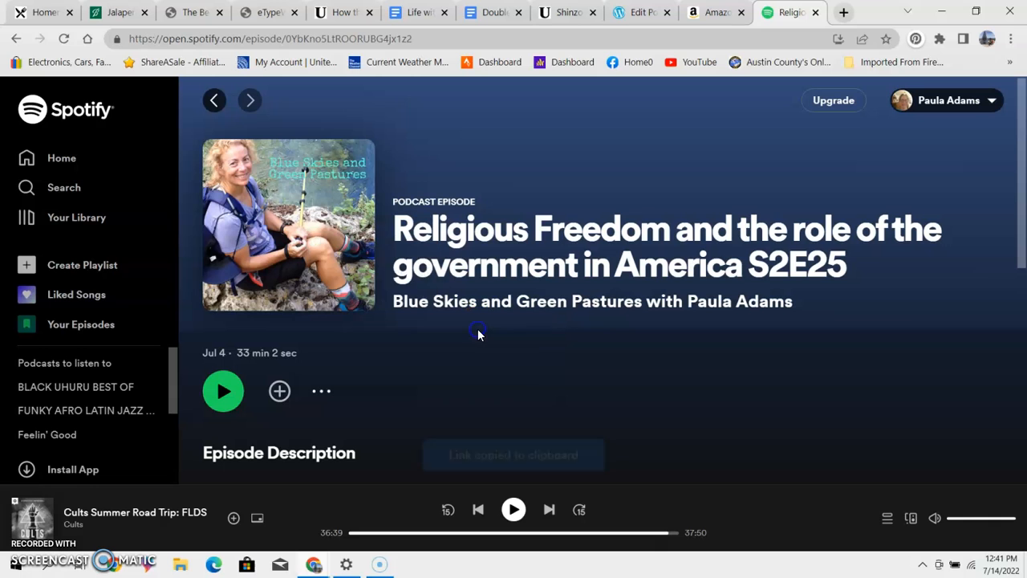
{"action": "left_click", "coordinate": [717, 12]}
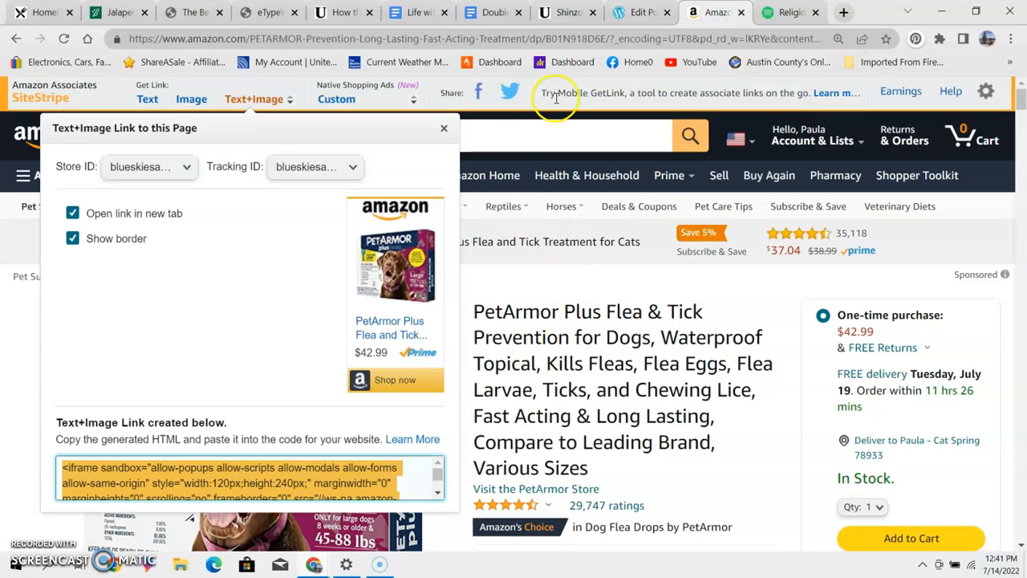
{"action": "left_click", "coordinate": [648, 12]}
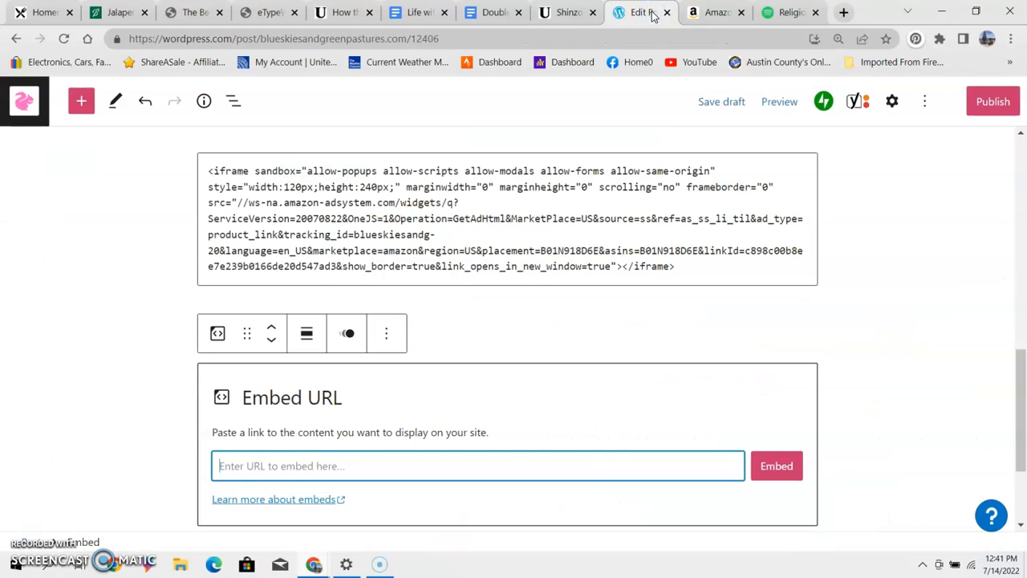
{"action": "key", "text": "ctrl+v"}
{"action": "left_click", "coordinate": [766, 461]}
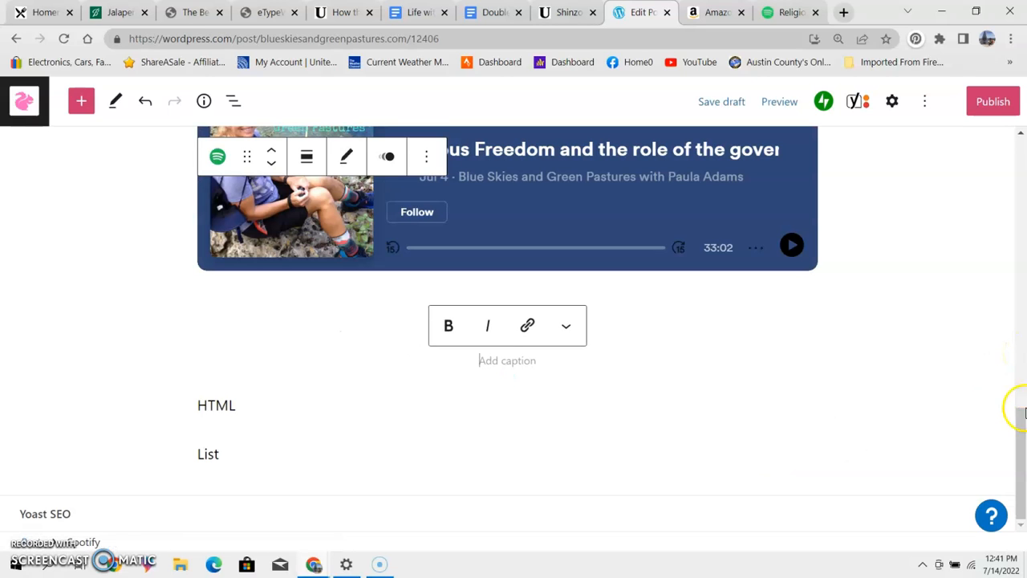
- Review the embedded Spotify player and the block types it can be transformed to, previewing the Paragraph version
{"action": "scroll", "coordinate": [1021, 423], "scroll_direction": "up", "scroll_amount": 1}
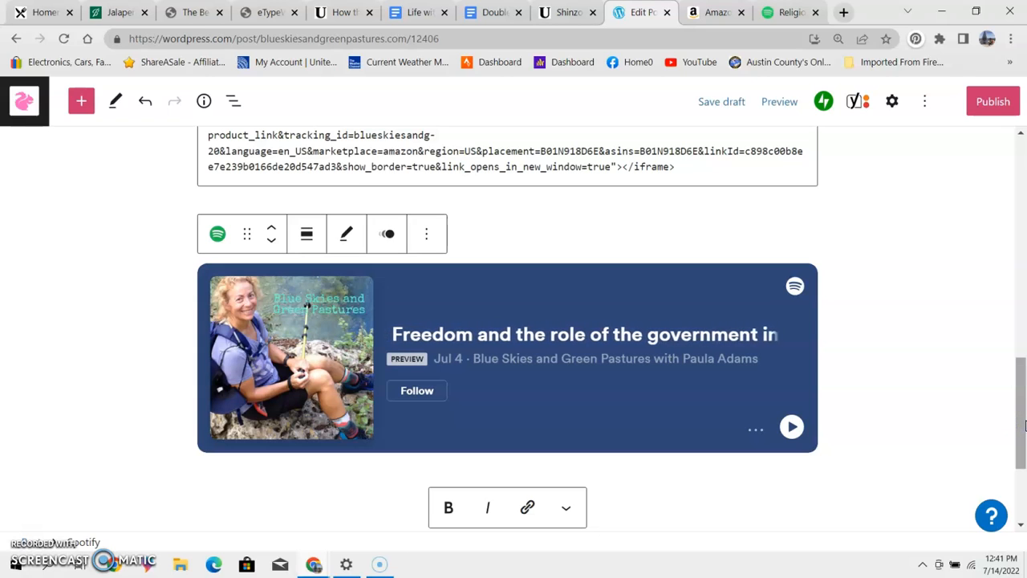
{"action": "mouse_move", "coordinate": [1024, 428]}
{"action": "left_mouse_down"}
{"action": "mouse_move", "coordinate": [1025, 390]}
{"action": "mouse_move", "coordinate": [1025, 448]}
{"action": "left_mouse_up"}
{"action": "left_click", "coordinate": [298, 263]}
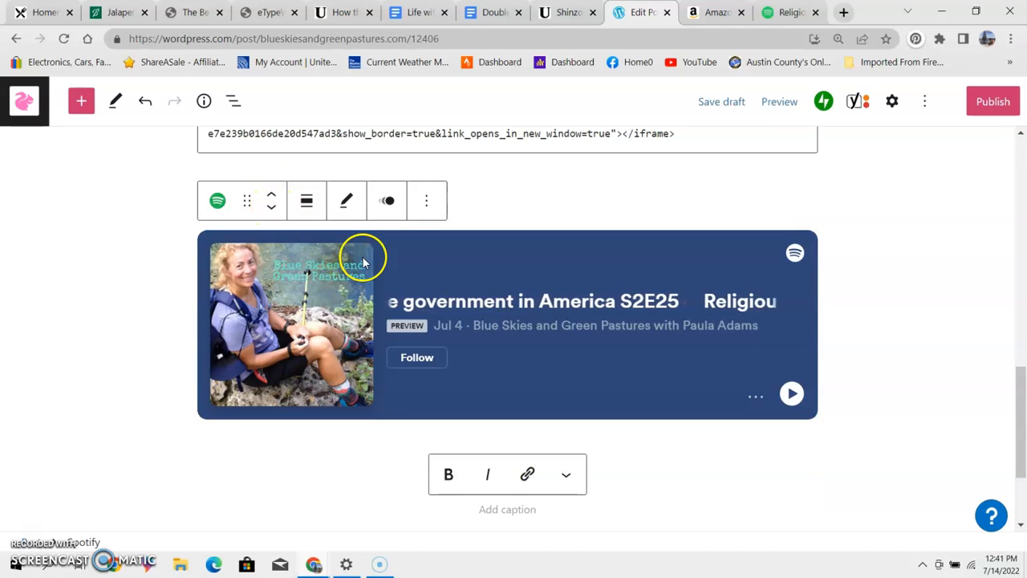
{"action": "left_click", "coordinate": [217, 210]}
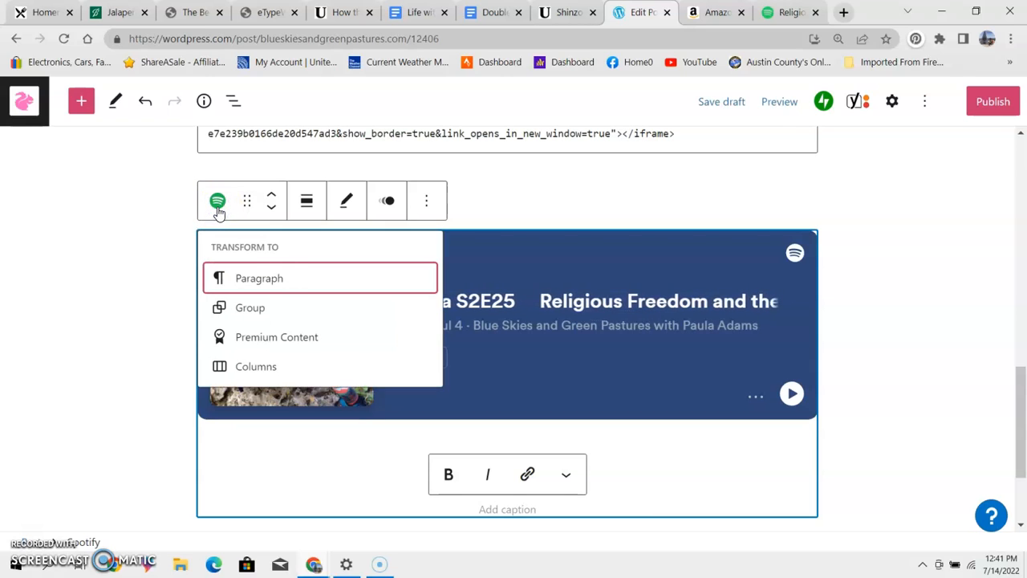
{"action": "mouse_move", "coordinate": [274, 282]}
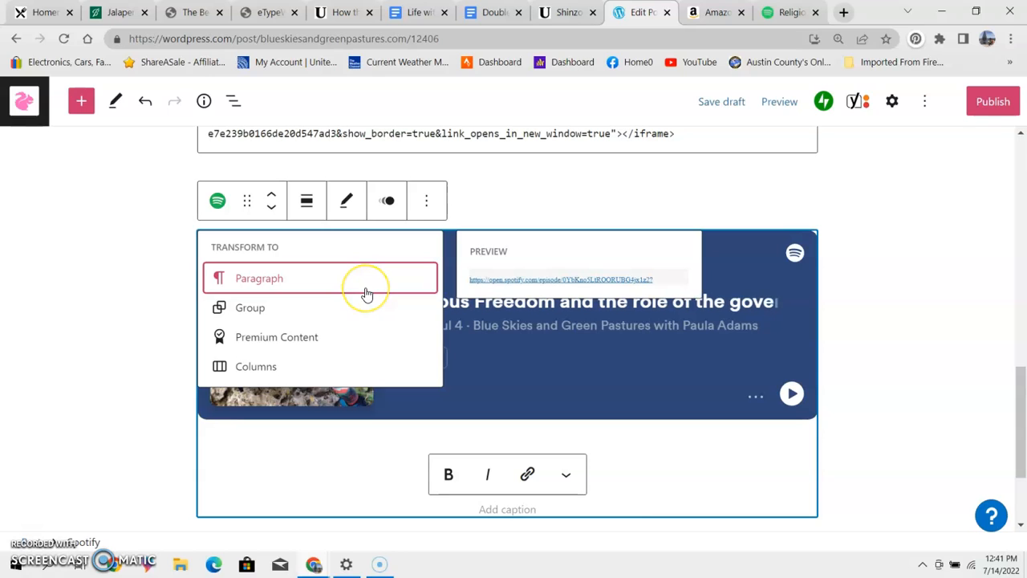
{"action": "left_click", "coordinate": [911, 181]}
- Extend the "Quote" paragraph to read "Quote God so loves the world"
{"action": "left_click_drag", "start_coordinate": [1016, 426], "coordinate": [1021, 377]}
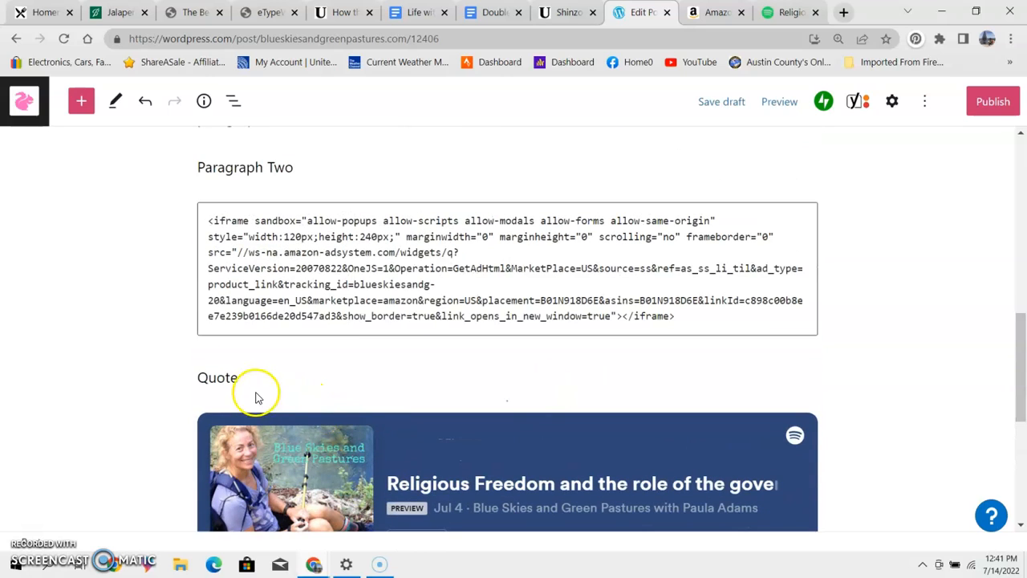
{"action": "left_click", "coordinate": [220, 377]}
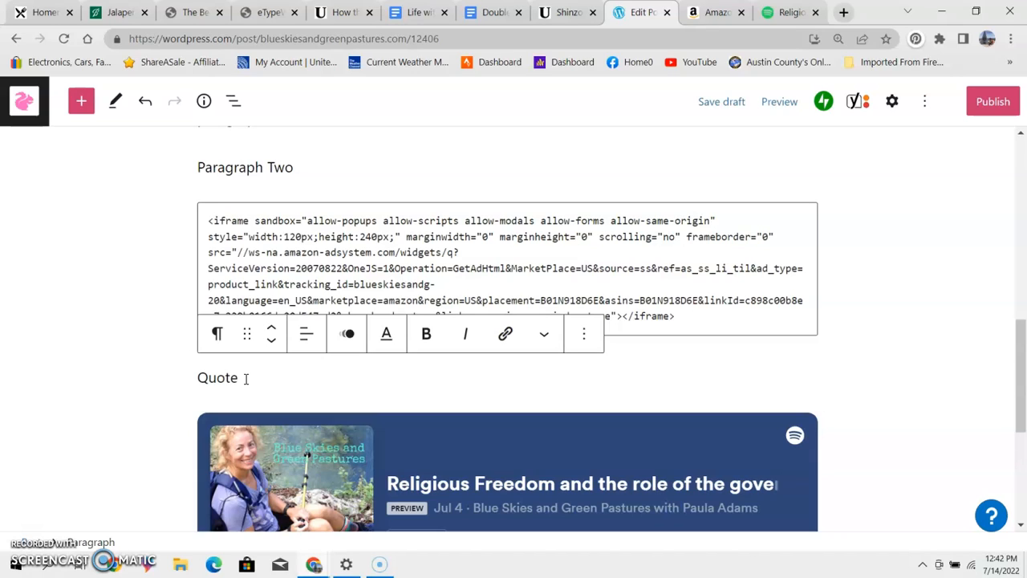
{"action": "type", "text": "GOd so loves the world"}
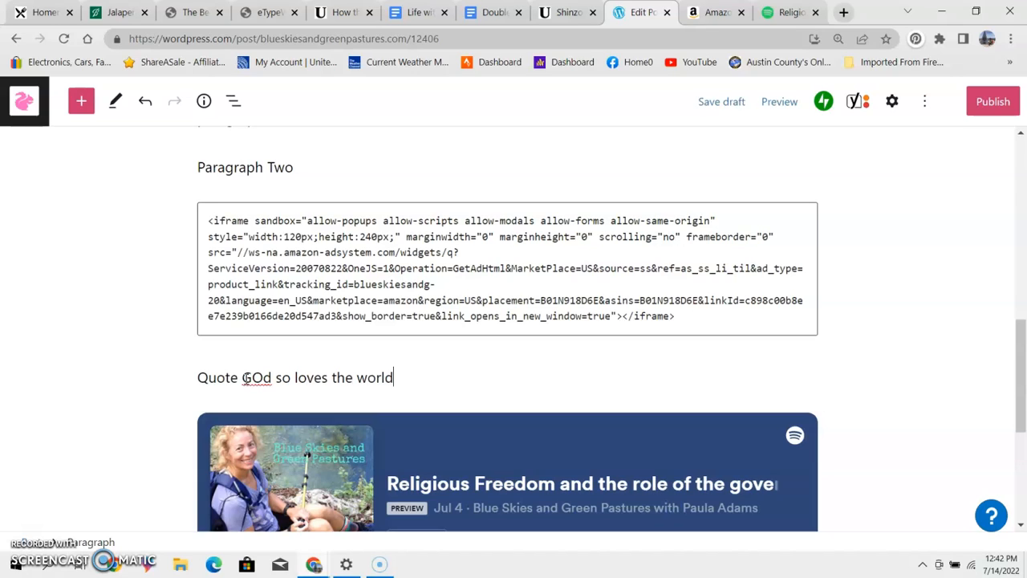
{"action": "left_click", "coordinate": [259, 377]}
{"action": "key", "text": "BackSpace"}
{"action": "type", "text": "o"}
- Transform the "Quote God so loves the world" paragraph into a Quote block and review its transform targets and block options
{"action": "left_click", "coordinate": [217, 334]}
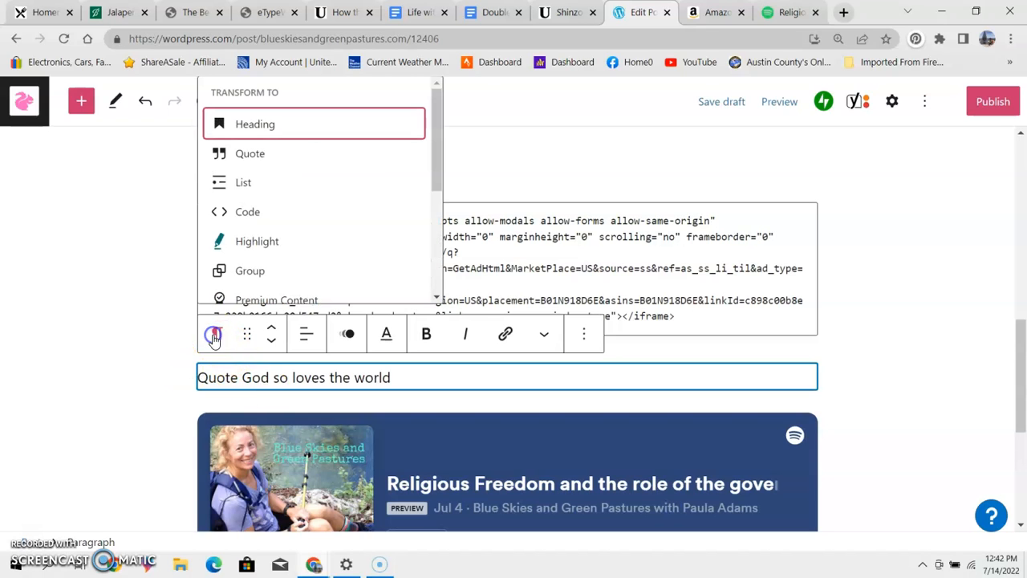
{"action": "left_click", "coordinate": [268, 154]}
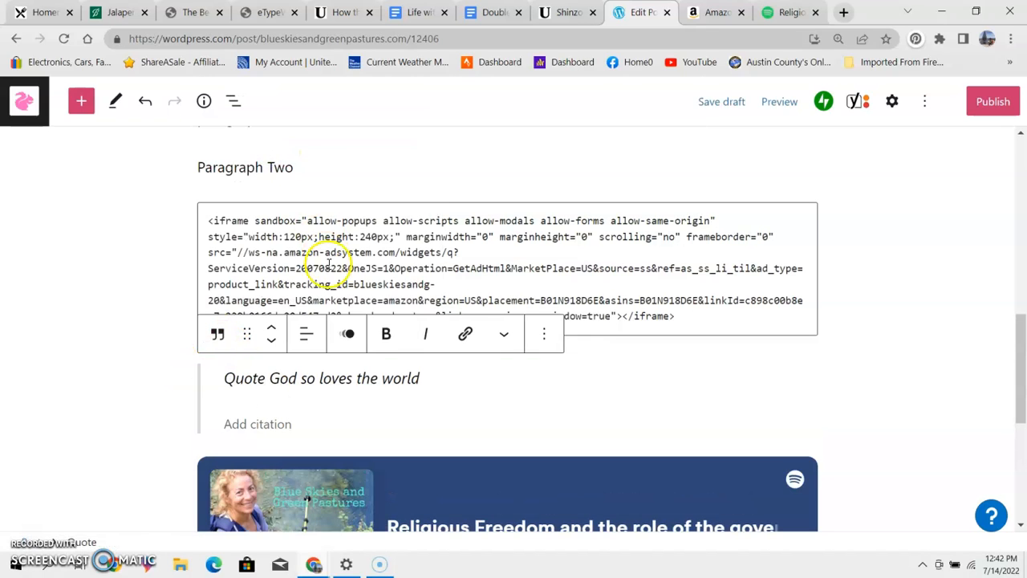
{"action": "left_click", "coordinate": [217, 335]}
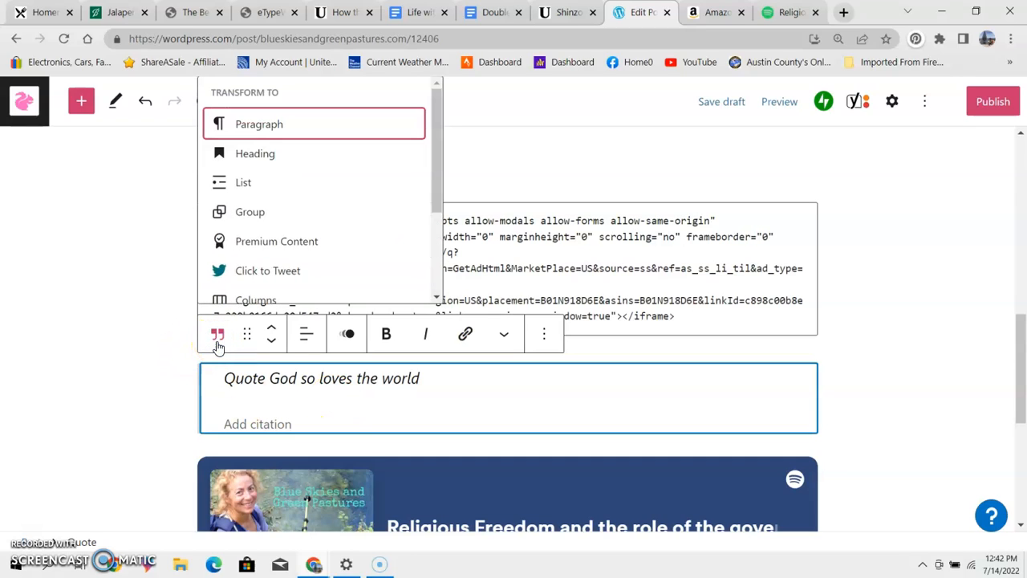
{"action": "left_click", "coordinate": [218, 344]}
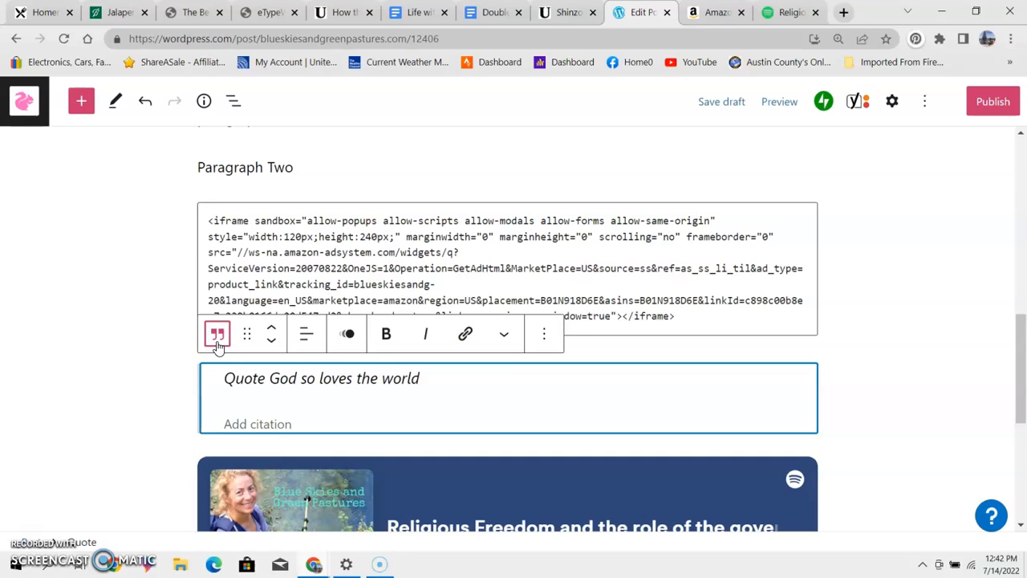
{"action": "left_click", "coordinate": [546, 337]}
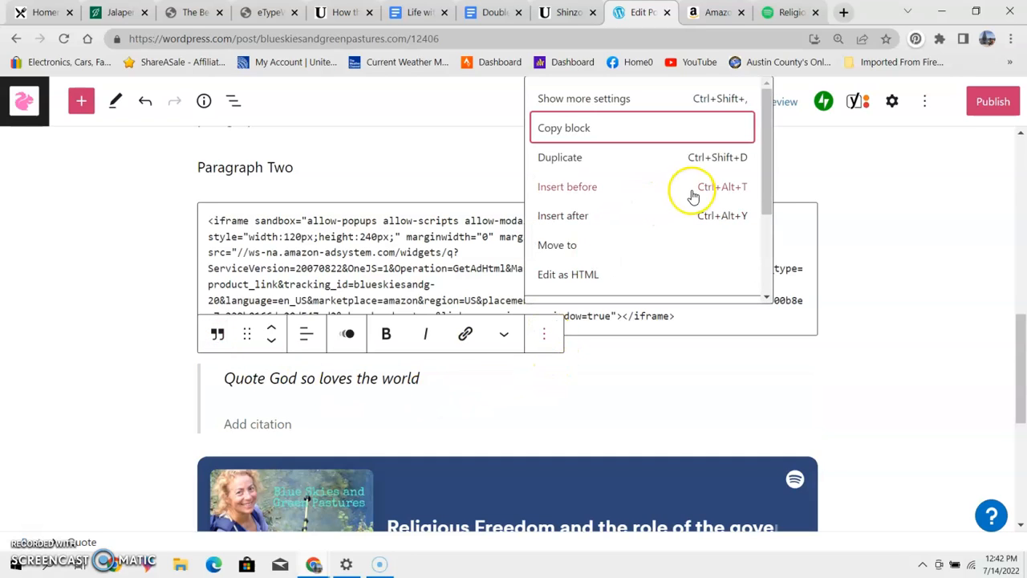
{"action": "left_click_drag", "start_coordinate": [764, 166], "coordinate": [763, 80]}
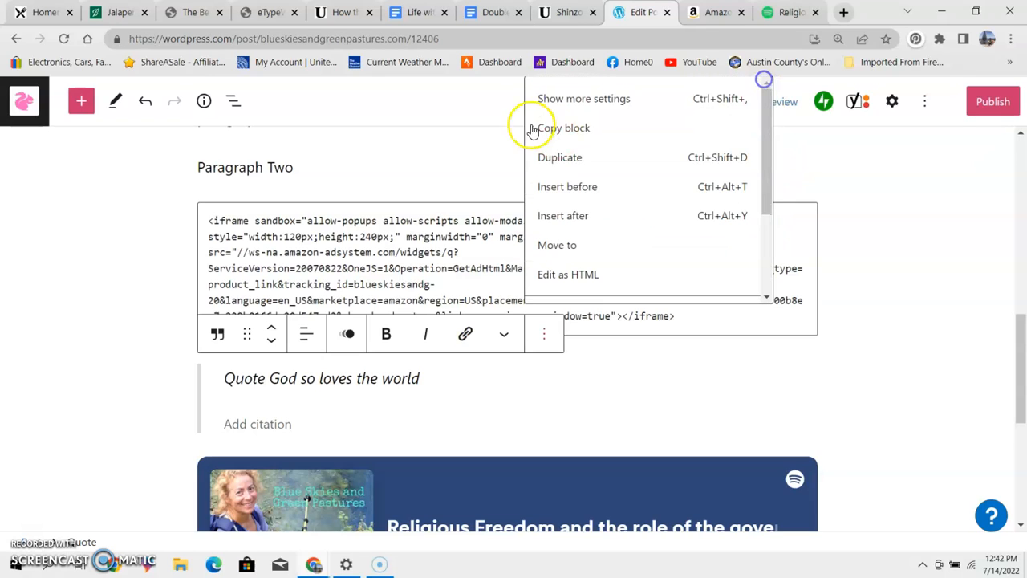
{"action": "left_click", "coordinate": [940, 201]}
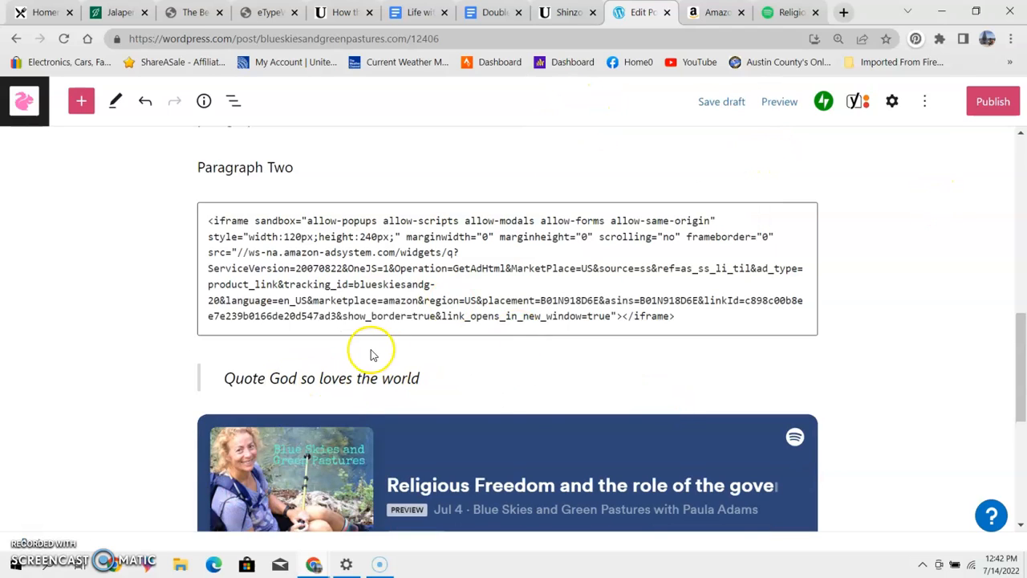
- Open the full block library for the insertion point between the Spotify embed and the "HTML" paragraph
{"action": "left_click_drag", "start_coordinate": [1013, 348], "coordinate": [1021, 414]}
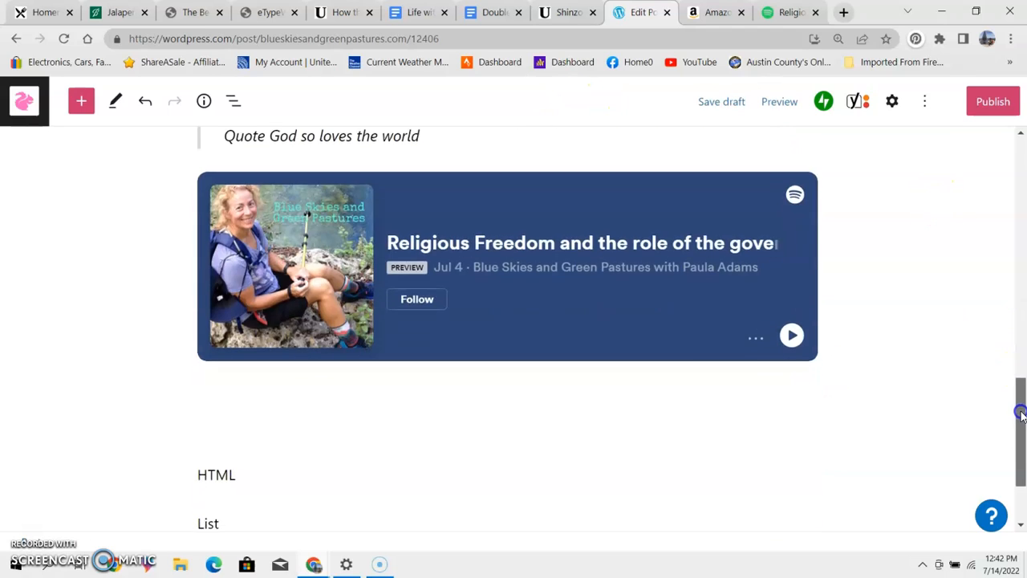
{"action": "left_click", "coordinate": [518, 413]}
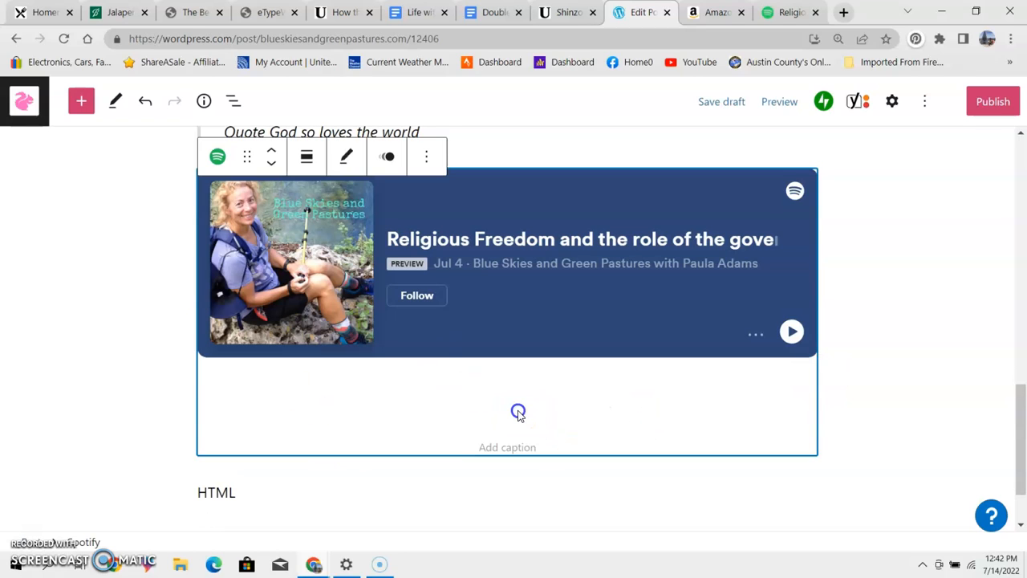
{"action": "left_click", "coordinate": [824, 458]}
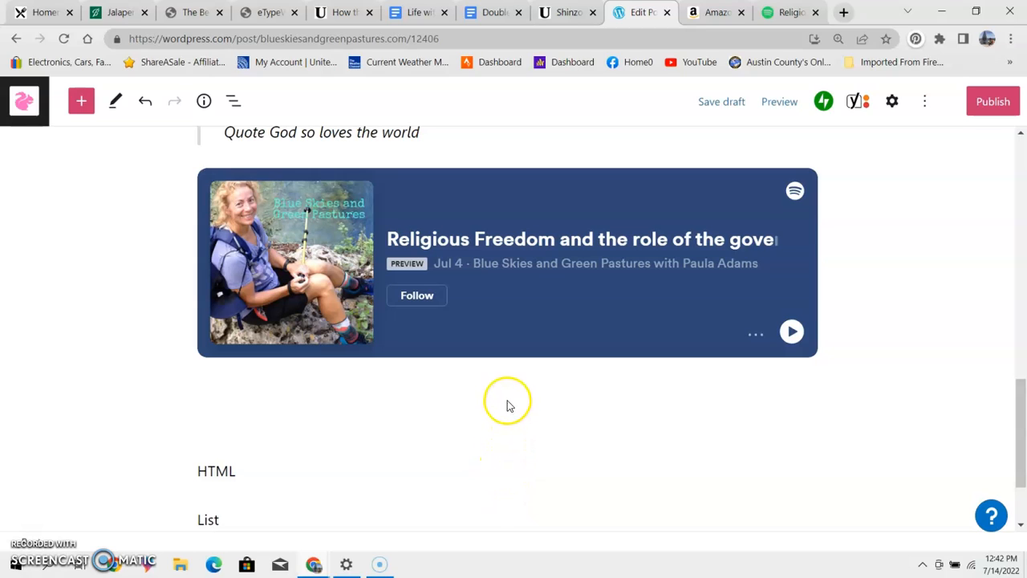
{"action": "mouse_move", "coordinate": [506, 446]}
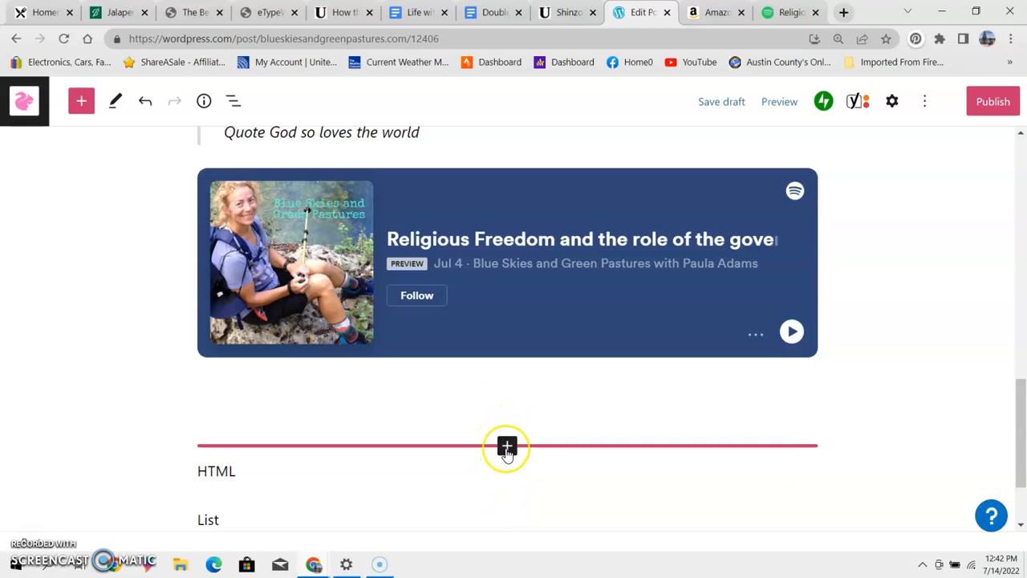
{"action": "left_click", "coordinate": [506, 447]}
{"action": "left_click", "coordinate": [506, 447]}
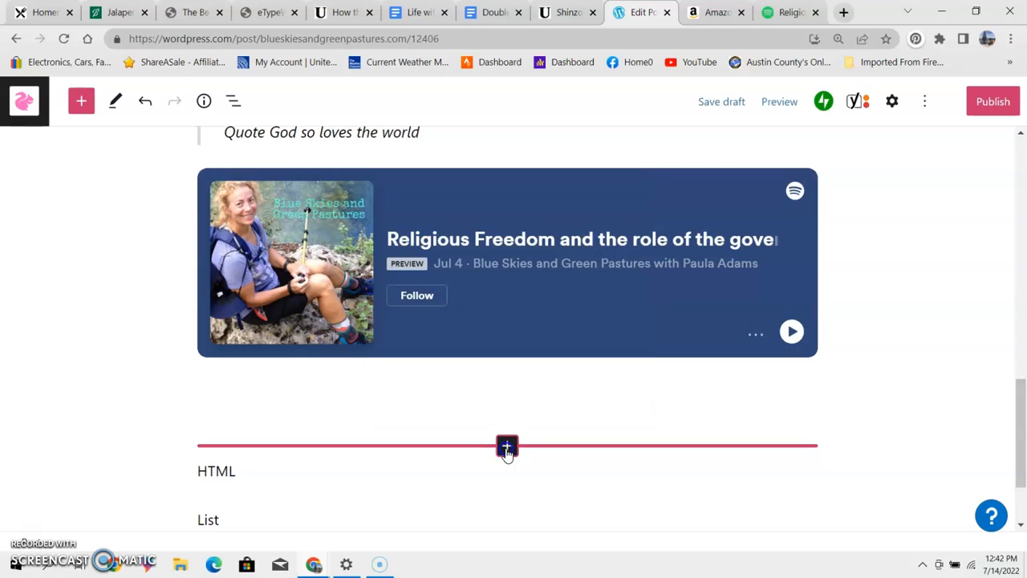
{"action": "left_click", "coordinate": [506, 446]}
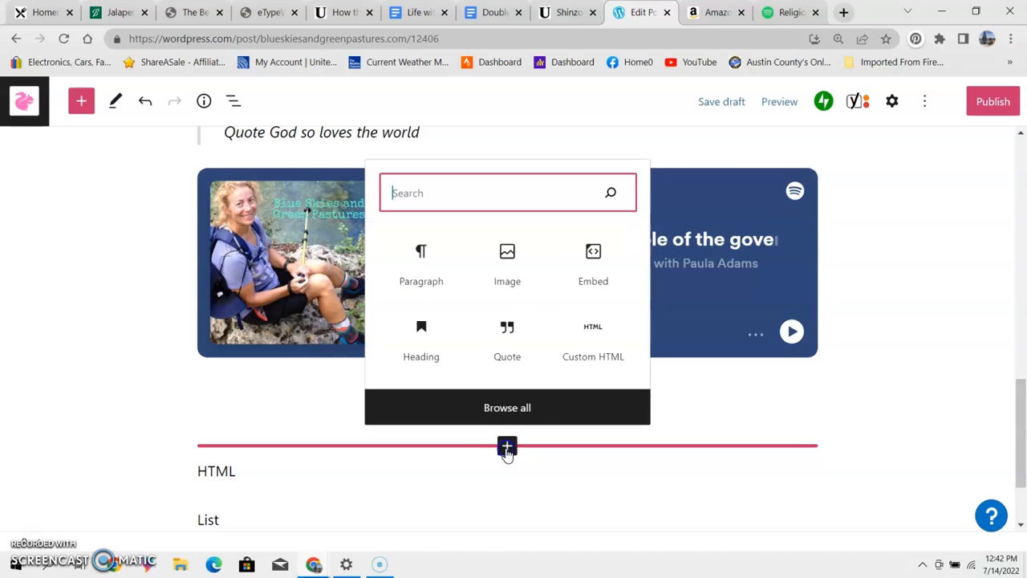
{"action": "left_click", "coordinate": [508, 408]}
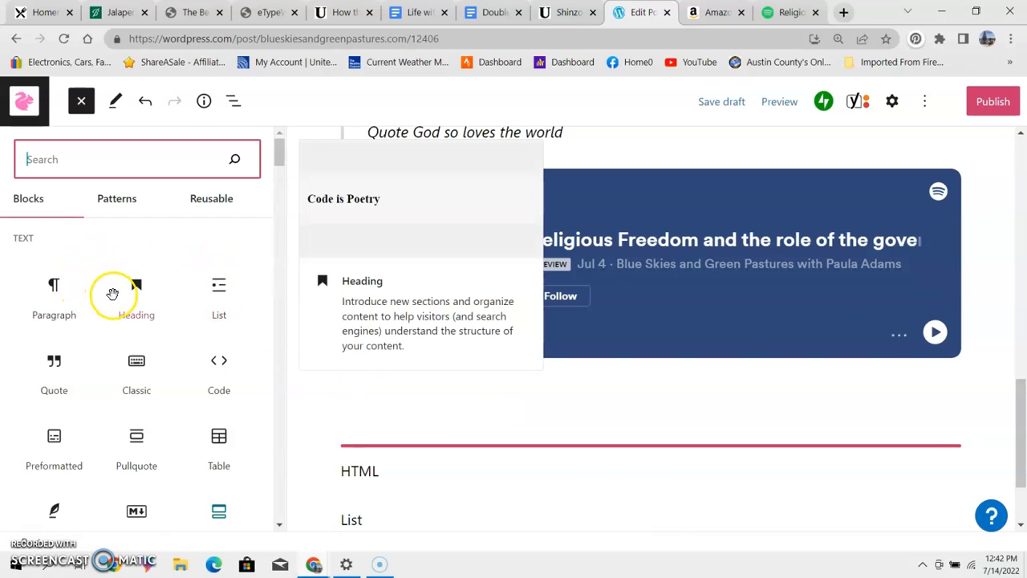
- Insert the reusable blocks "Patreon box" and "Amazon Disclaimer" below the Spotify embed
{"action": "left_click", "coordinate": [110, 208]}
{"action": "left_click", "coordinate": [205, 207]}
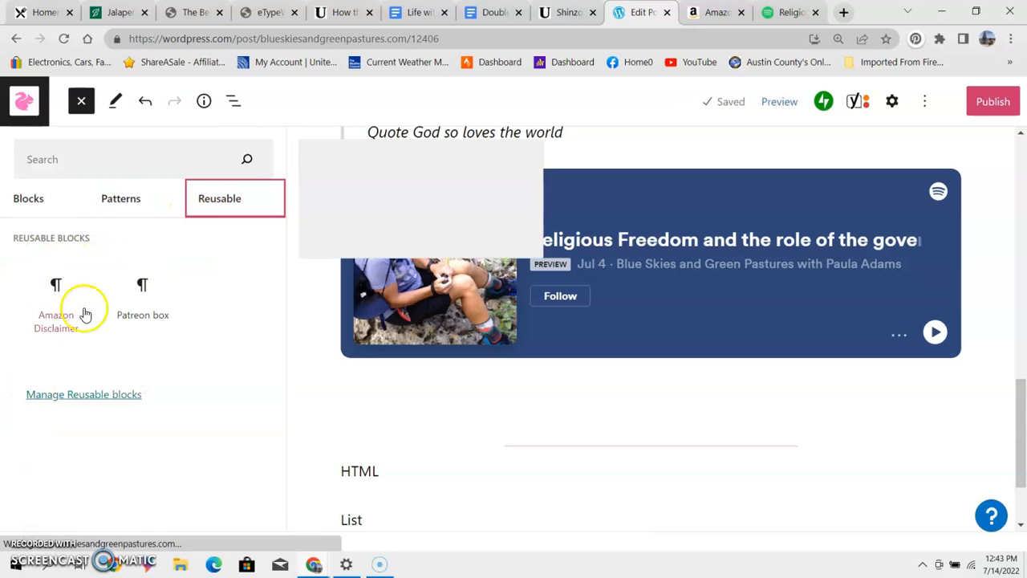
{"action": "left_click", "coordinate": [142, 292]}
{"action": "mouse_move", "coordinate": [172, 278]}
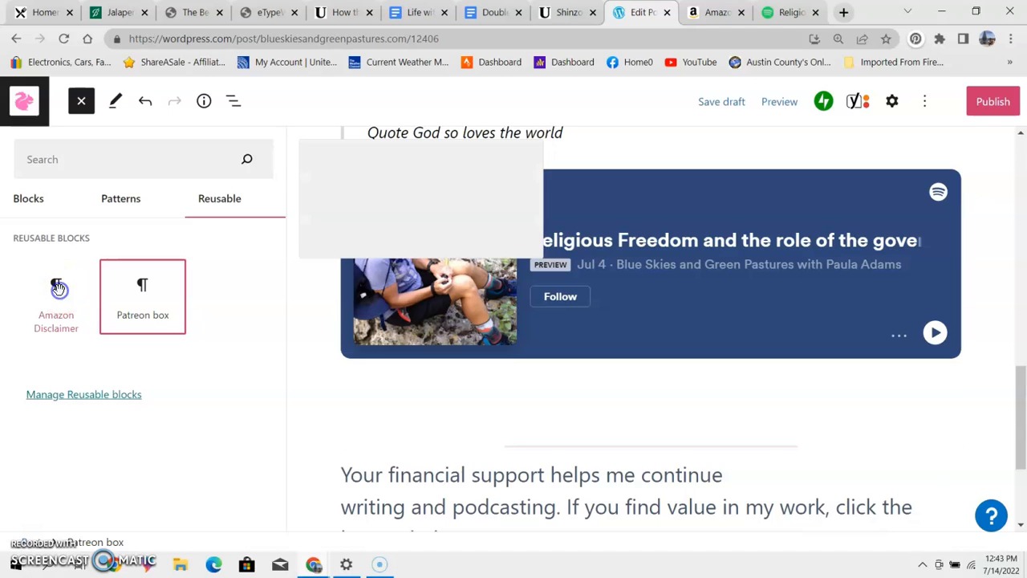
{"action": "left_click", "coordinate": [56, 289]}
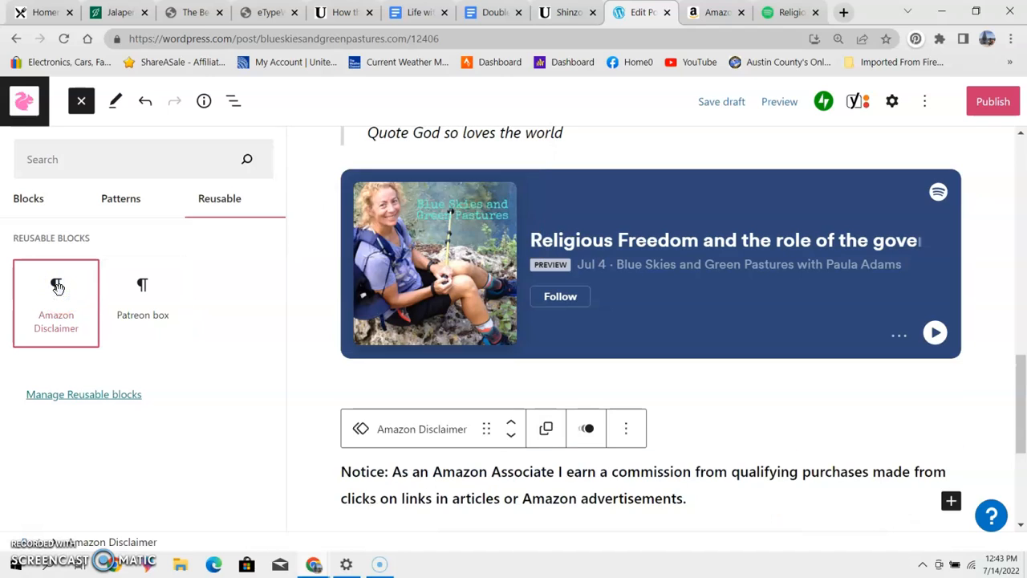
- Insert a Click to Tweet block from the block library
{"action": "left_click", "coordinate": [20, 203]}
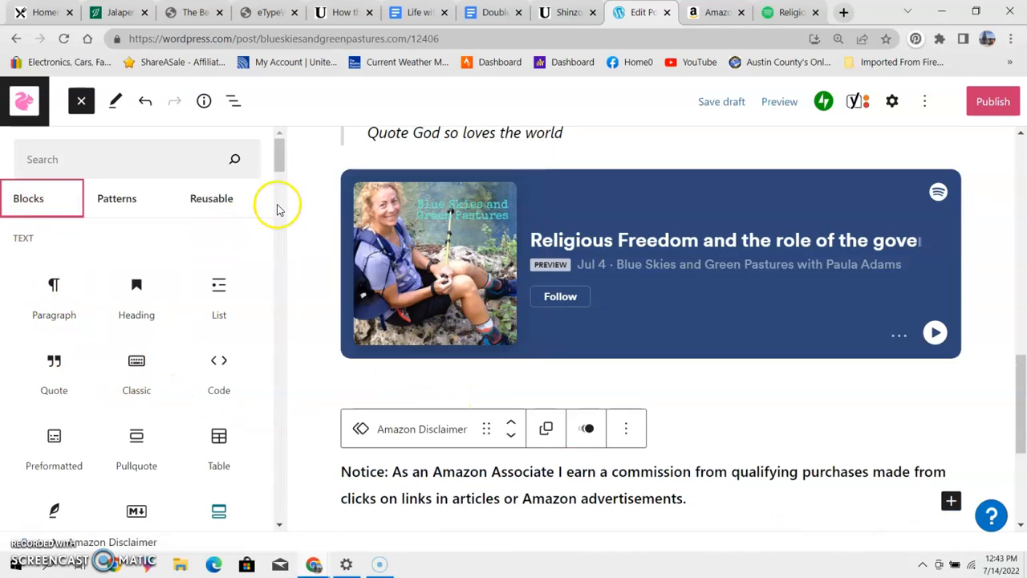
{"action": "left_click_drag", "start_coordinate": [281, 160], "coordinate": [278, 187]}
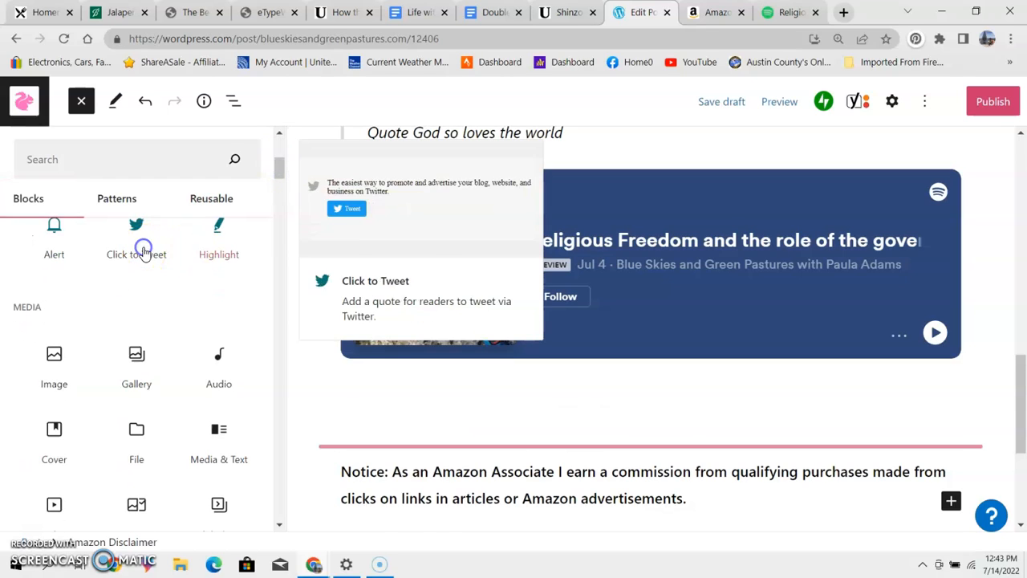
{"action": "left_click", "coordinate": [144, 251]}
- Delete the "Patreon box" and "Amazon Disclaimer" reusable blocks from the post
{"action": "left_click_drag", "start_coordinate": [1016, 348], "coordinate": [1022, 443]}
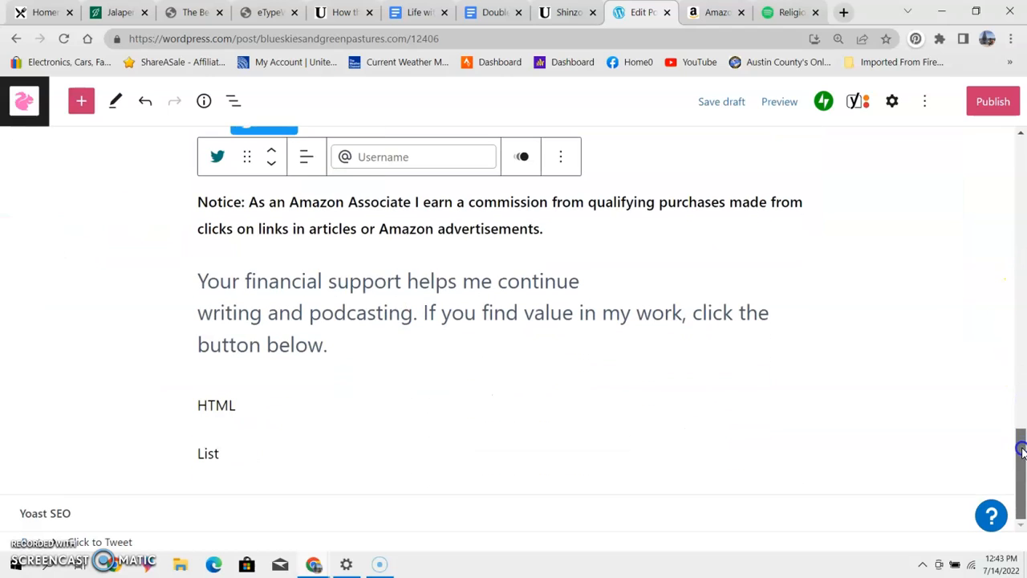
{"action": "left_click", "coordinate": [320, 321]}
{"action": "left_click", "coordinate": [318, 317]}
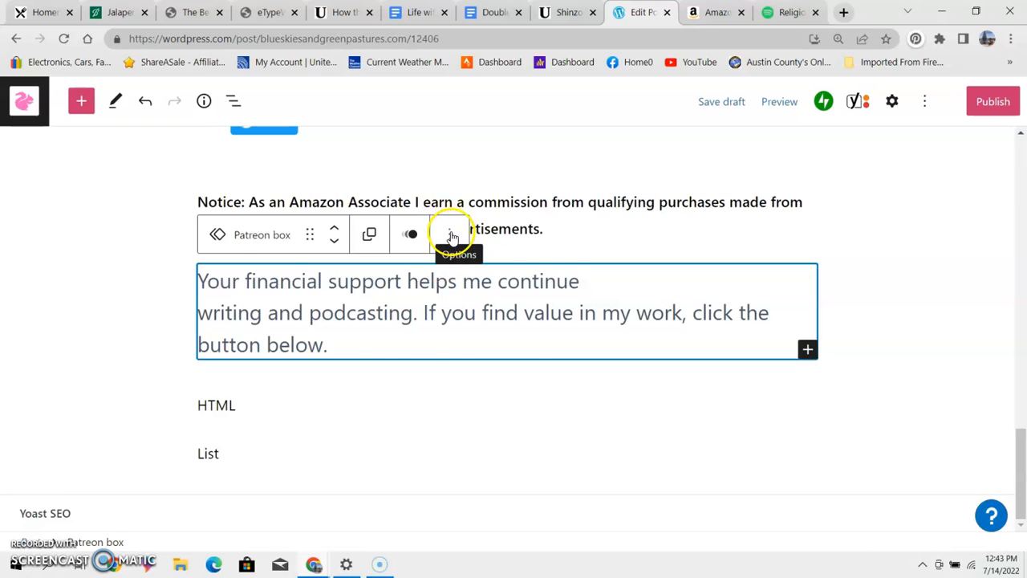
{"action": "key", "text": "Delete"}
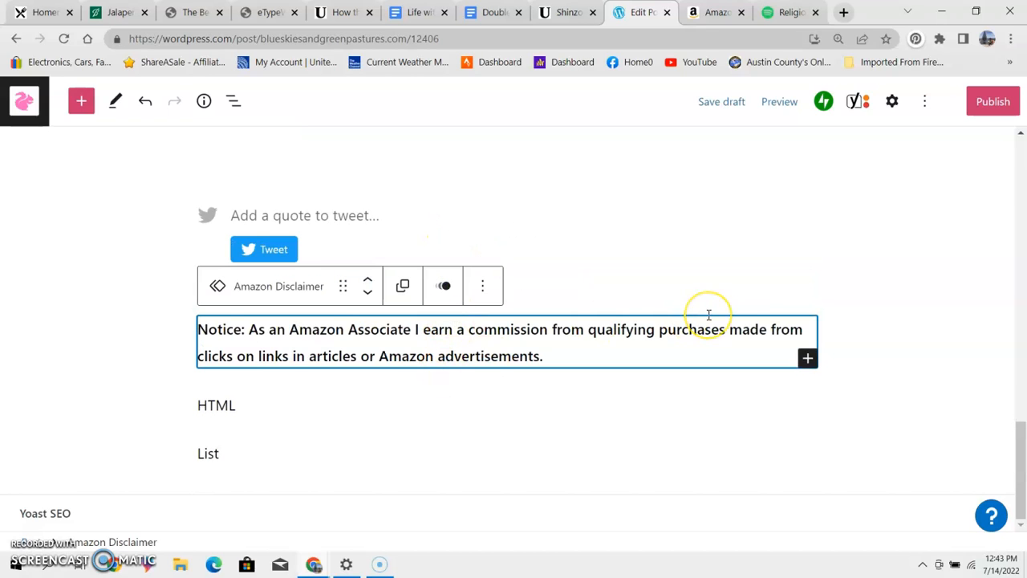
{"action": "key", "text": "Delete"}
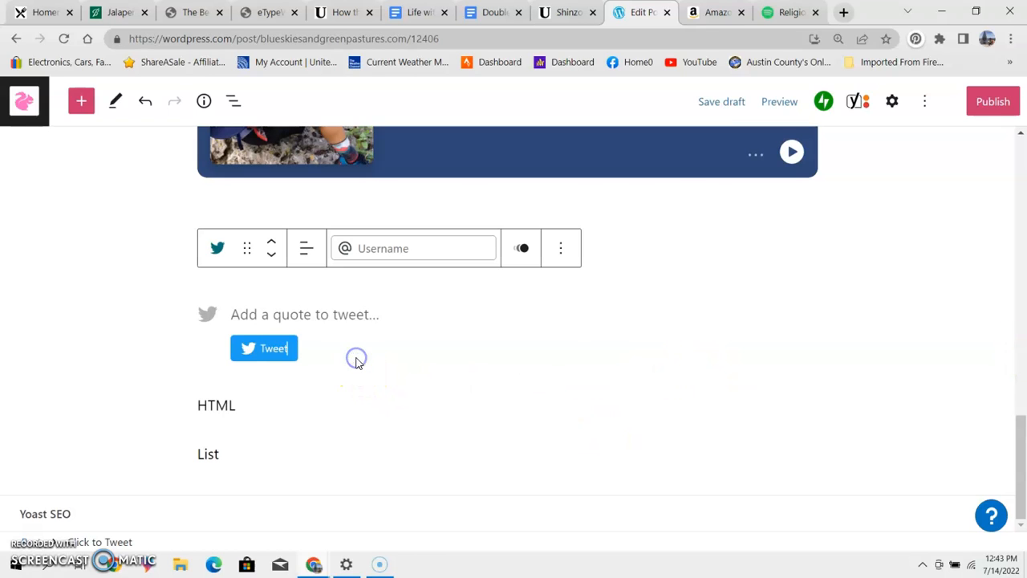
- Remove the Click to Tweet block below the Spotify embed
{"action": "left_click", "coordinate": [277, 313]}
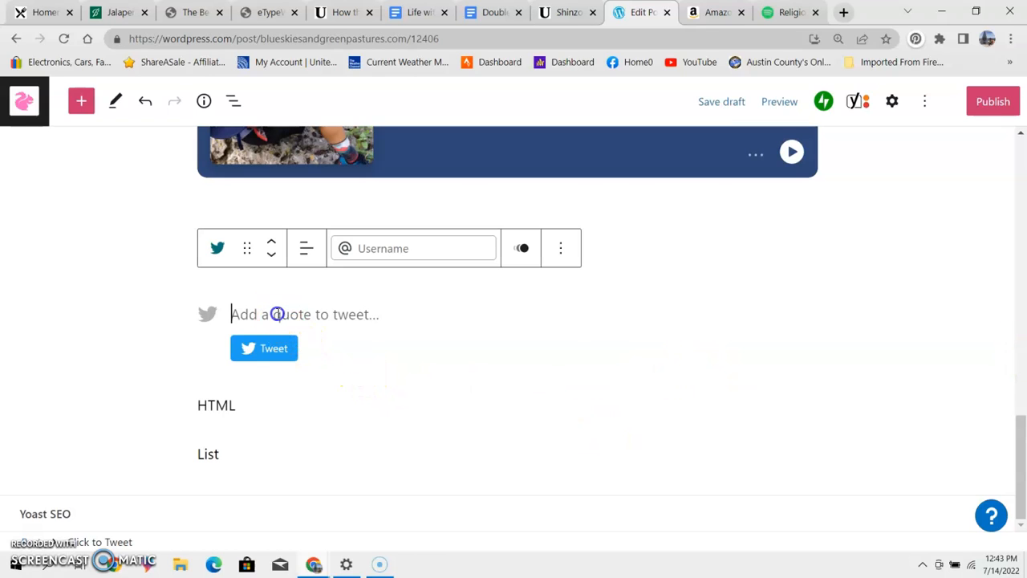
{"action": "left_click", "coordinate": [566, 253]}
{"action": "left_click_drag", "start_coordinate": [791, 337], "coordinate": [779, 438]}
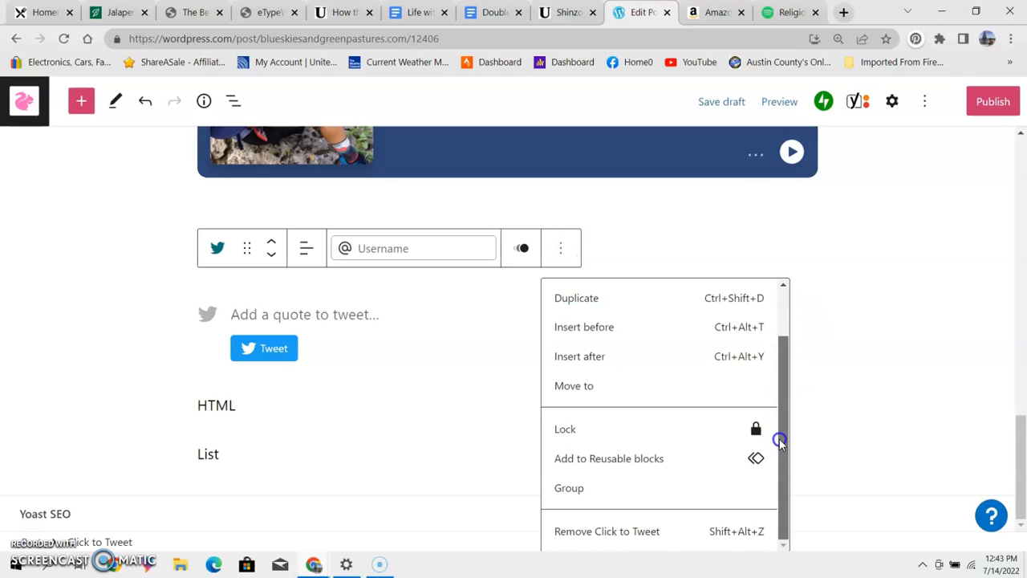
{"action": "left_click", "coordinate": [563, 531]}
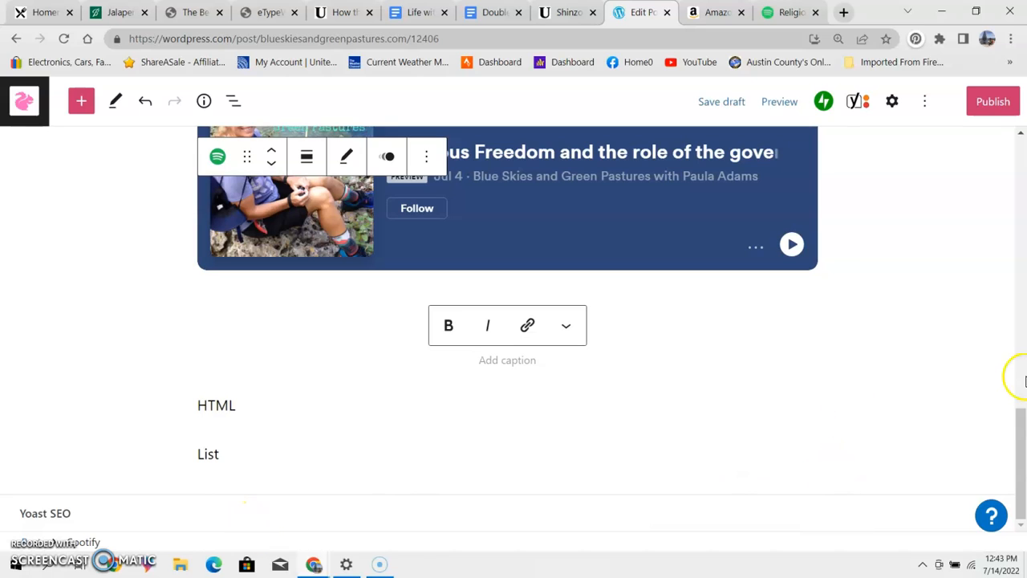
- Add a new paragraph after "List" and enter "/" to show the block choices, then dismiss them without picking one
{"action": "left_click_drag", "start_coordinate": [1016, 436], "coordinate": [1018, 415]}
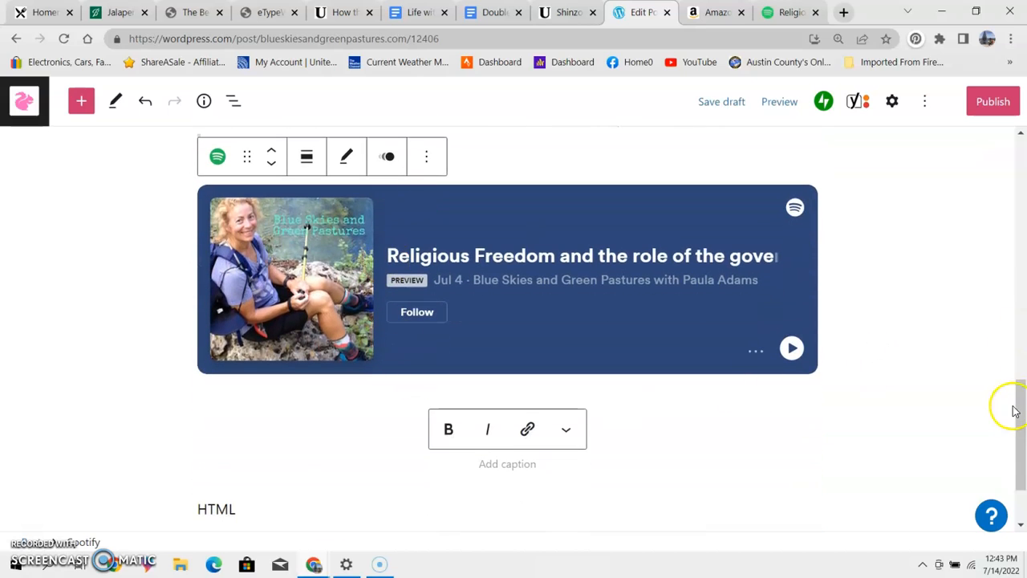
{"action": "scroll", "coordinate": [1015, 411], "scroll_direction": "down", "scroll_amount": 2}
{"action": "left_click", "coordinate": [542, 456]}
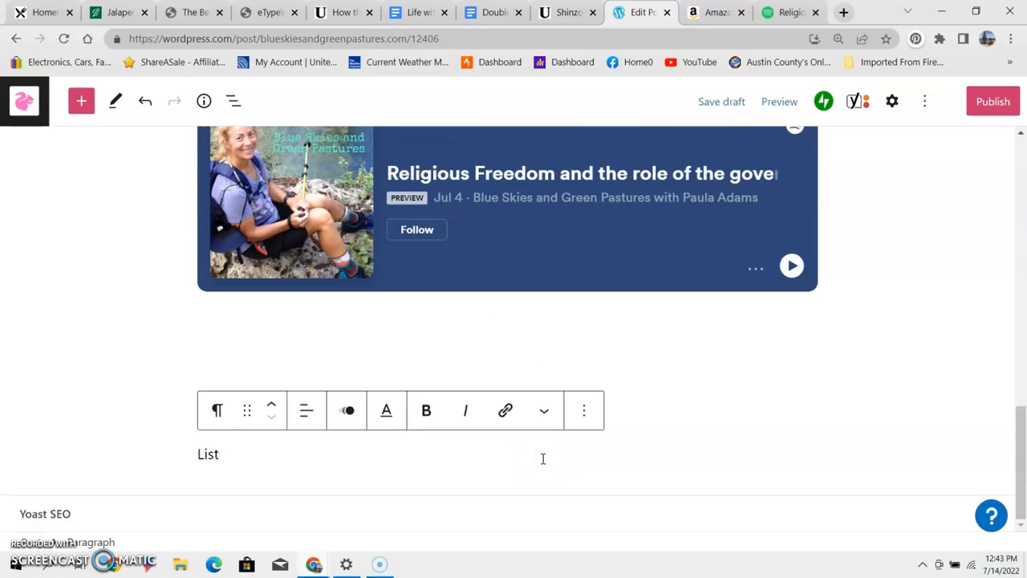
{"action": "key", "text": "Return"}
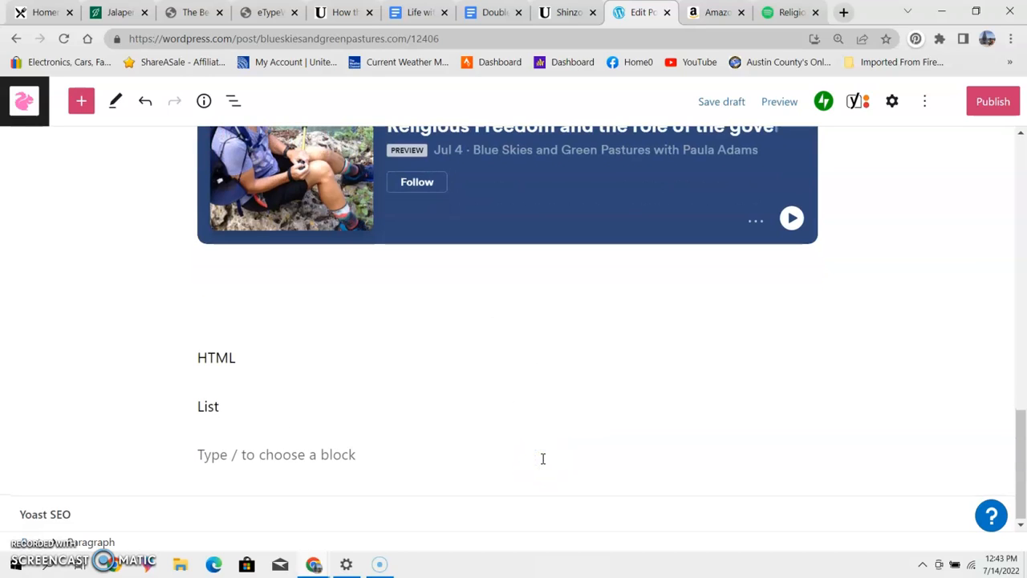
{"action": "left_click", "coordinate": [340, 449]}
{"action": "type", "text": "/"}
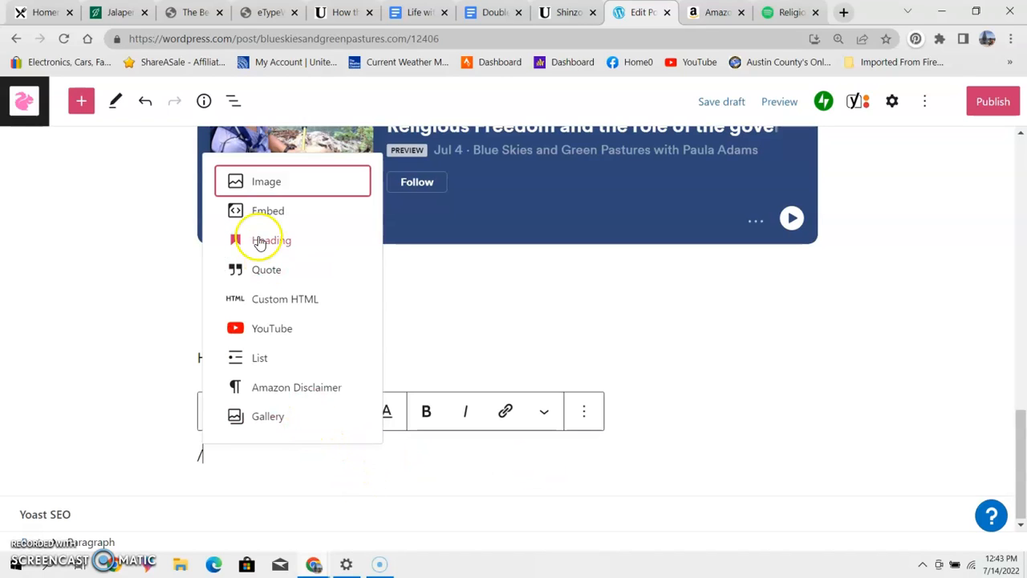
{"action": "left_click", "coordinate": [642, 299]}
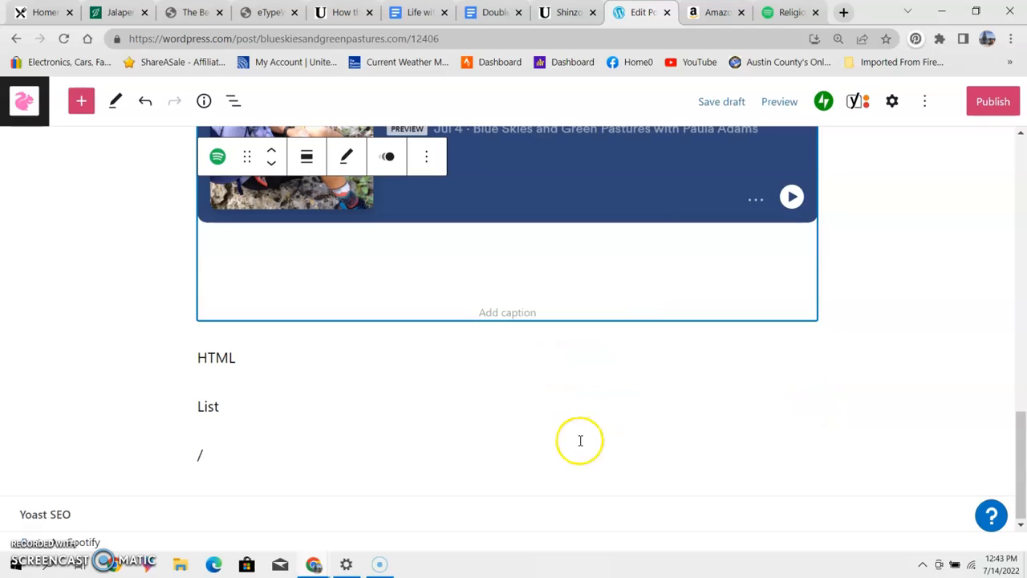
- Open the full block library with the insertion point between the "HTML" and "List" paragraphs
{"action": "left_click_drag", "start_coordinate": [1021, 422], "coordinate": [1021, 450]}
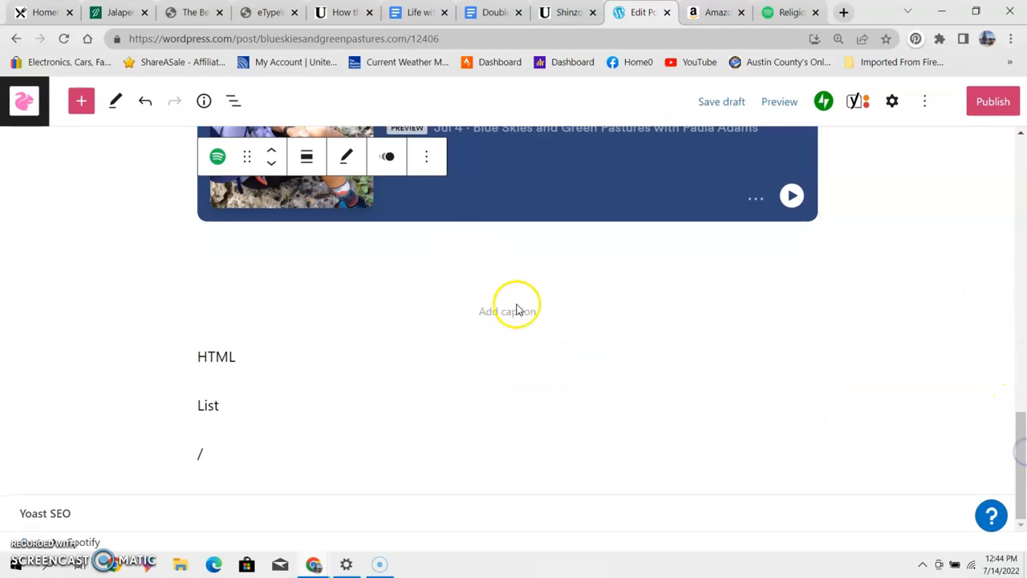
{"action": "left_click", "coordinate": [477, 373]}
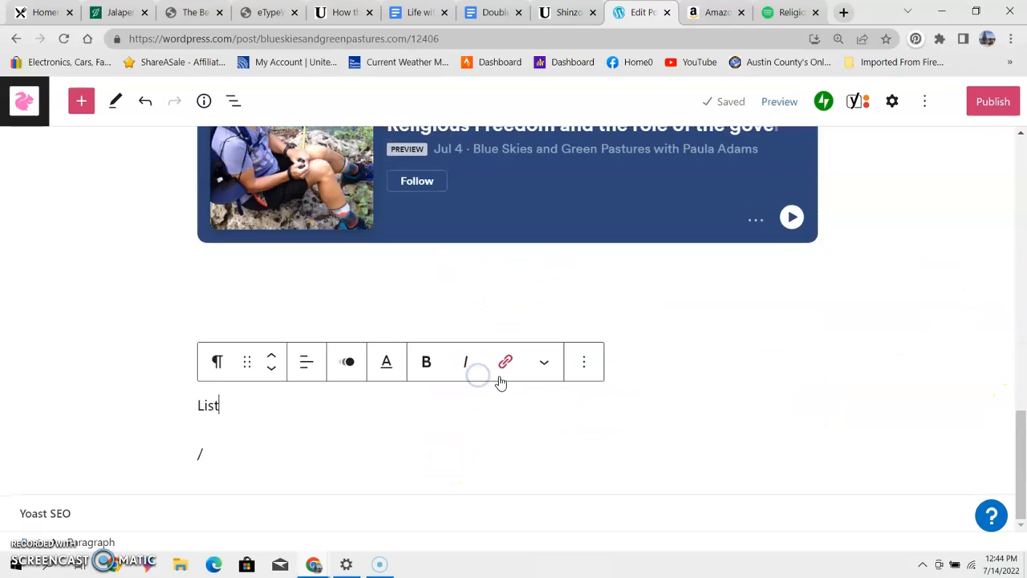
{"action": "key", "text": "Up"}
{"action": "type", "text": "HTML"}
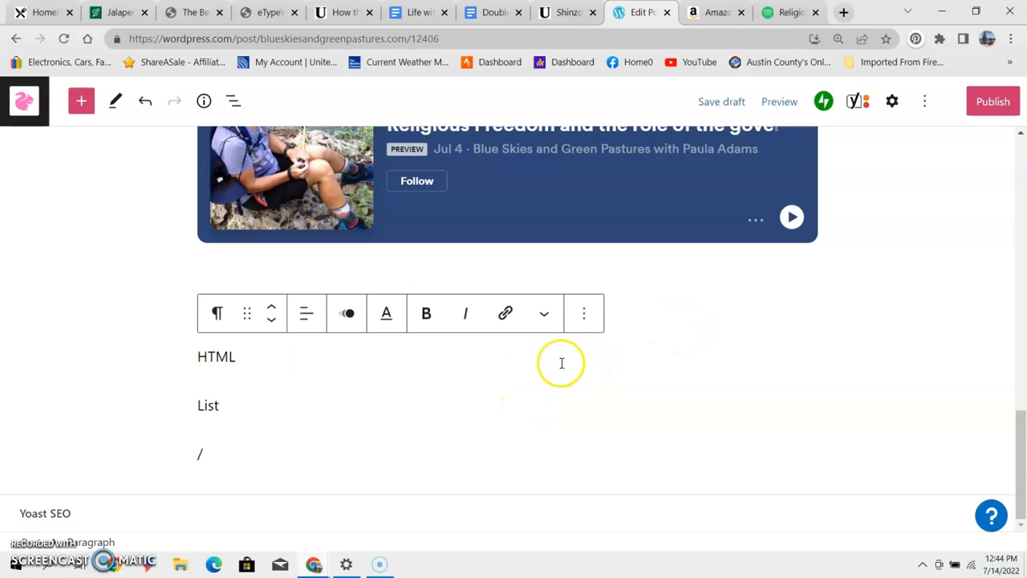
{"action": "left_click", "coordinate": [507, 381]}
{"action": "left_click_drag", "start_coordinate": [650, 436], "coordinate": [650, 506]}
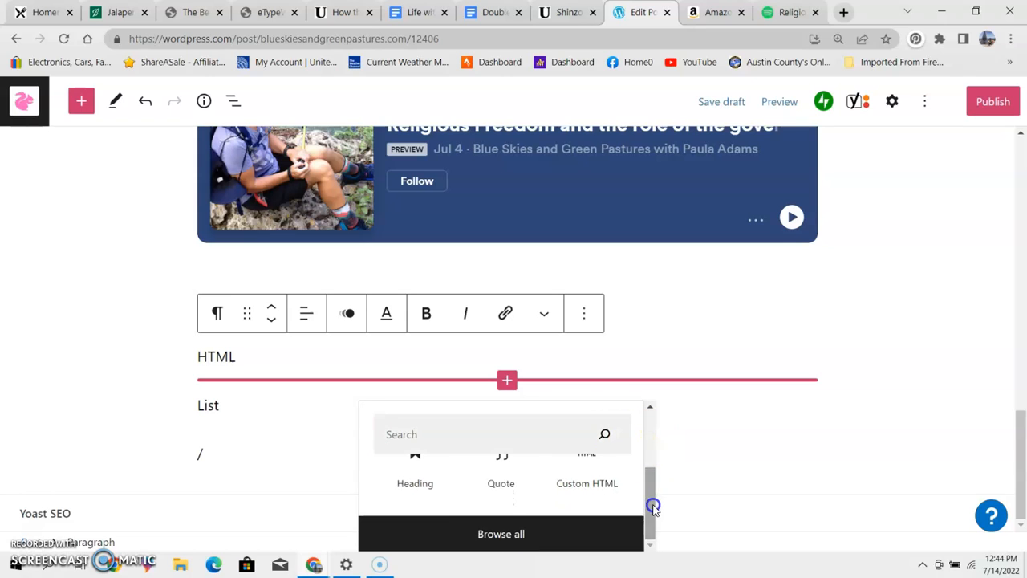
{"action": "left_click", "coordinate": [484, 535]}
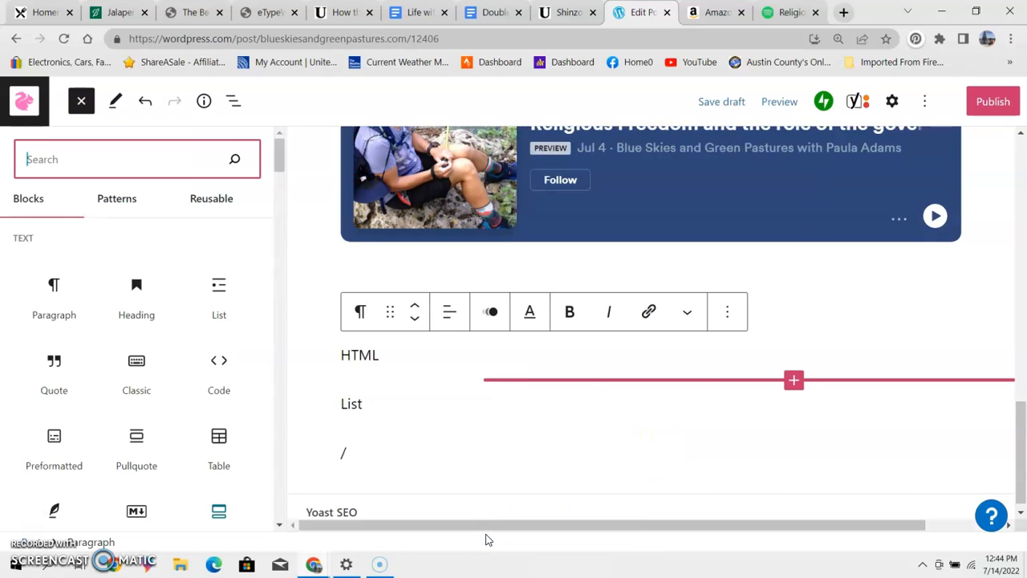
- Preview the media blocks in the library, and insert a Separator block from the Design category between "HTML" and "List"
{"action": "mouse_move", "coordinate": [218, 436]}
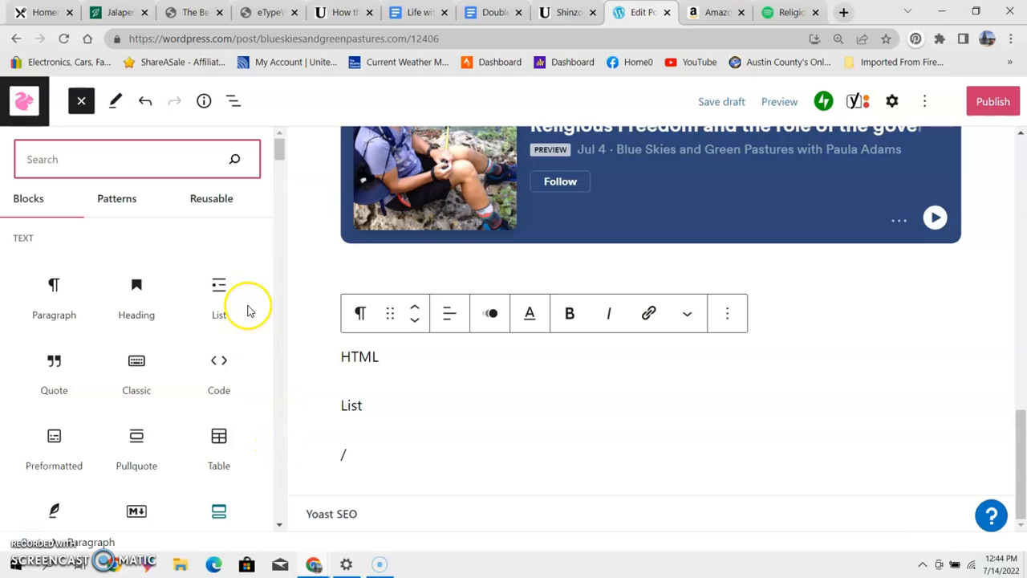
{"action": "left_click_drag", "start_coordinate": [280, 159], "coordinate": [277, 178]}
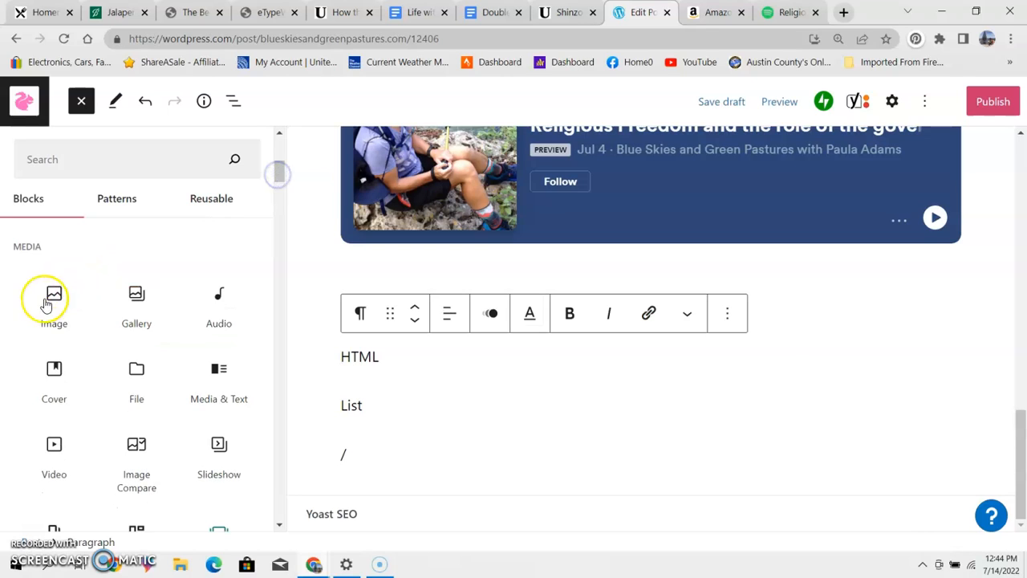
{"action": "mouse_move", "coordinate": [54, 299]}
{"action": "mouse_move", "coordinate": [146, 301]}
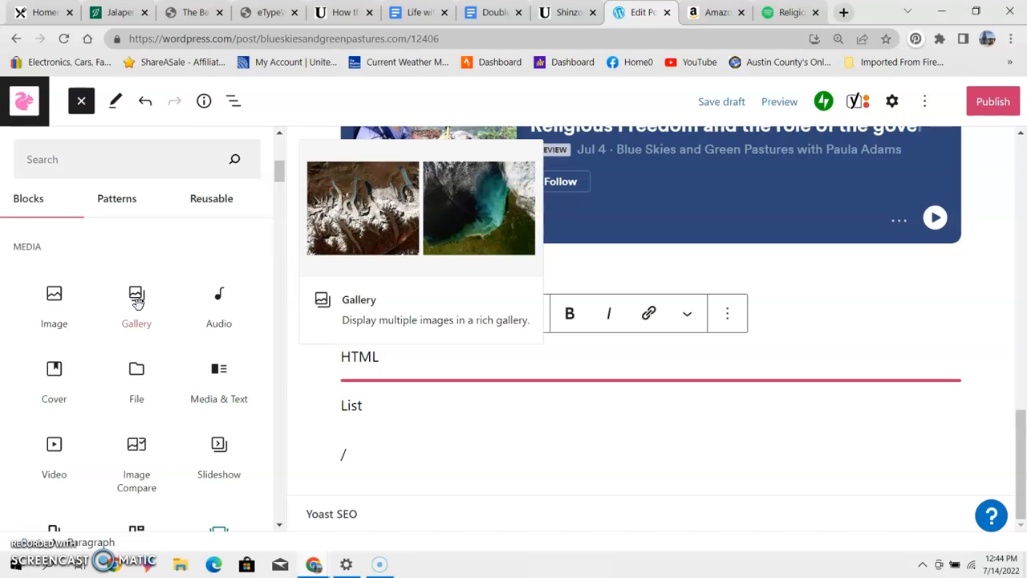
{"action": "left_click", "coordinate": [221, 448]}
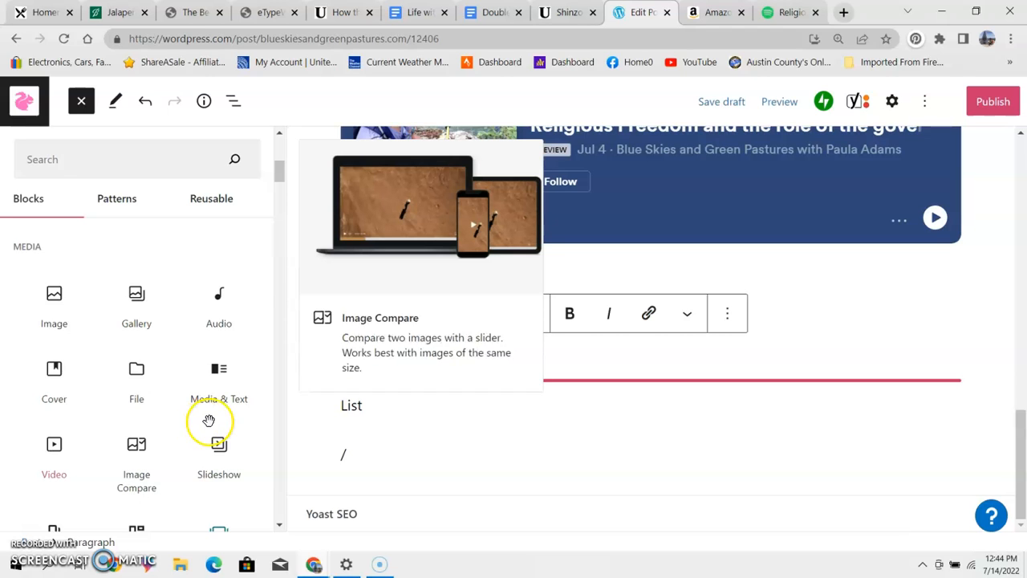
{"action": "left_click_drag", "start_coordinate": [280, 171], "coordinate": [275, 206]}
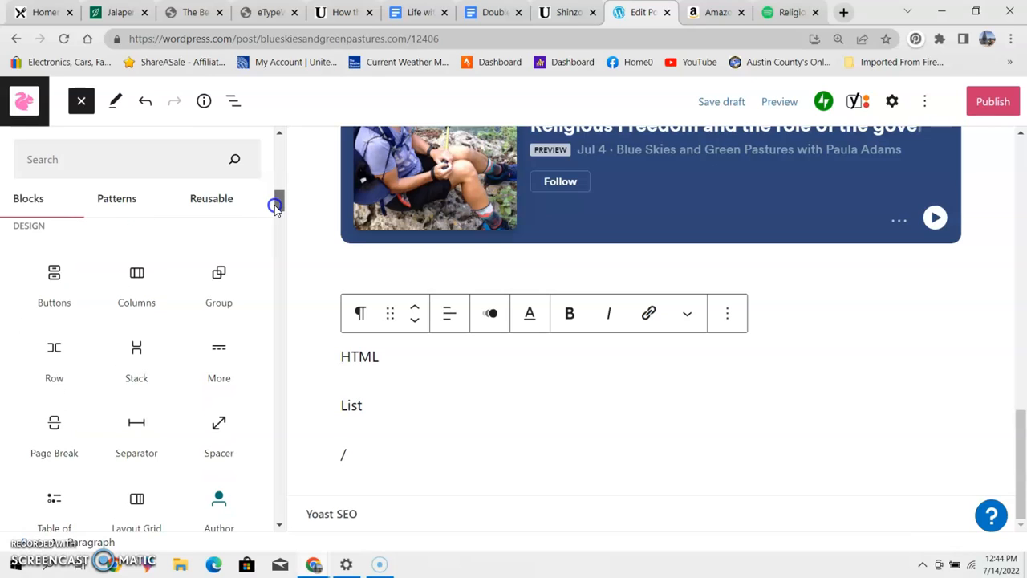
{"action": "left_click", "coordinate": [137, 425]}
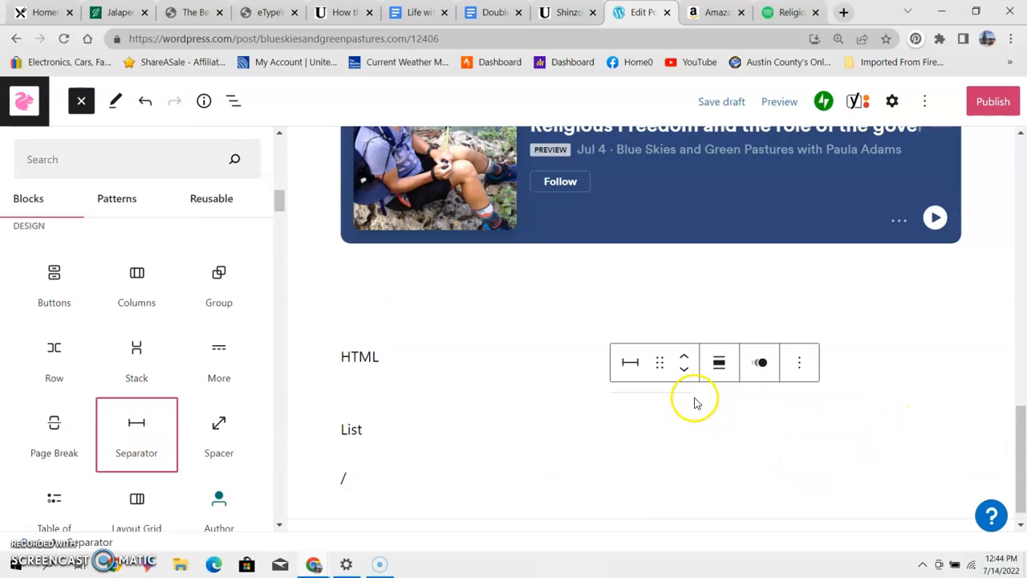
- Remove the Separator block between the "HTML" and "List" paragraphs through its block options
{"action": "left_click", "coordinate": [630, 365]}
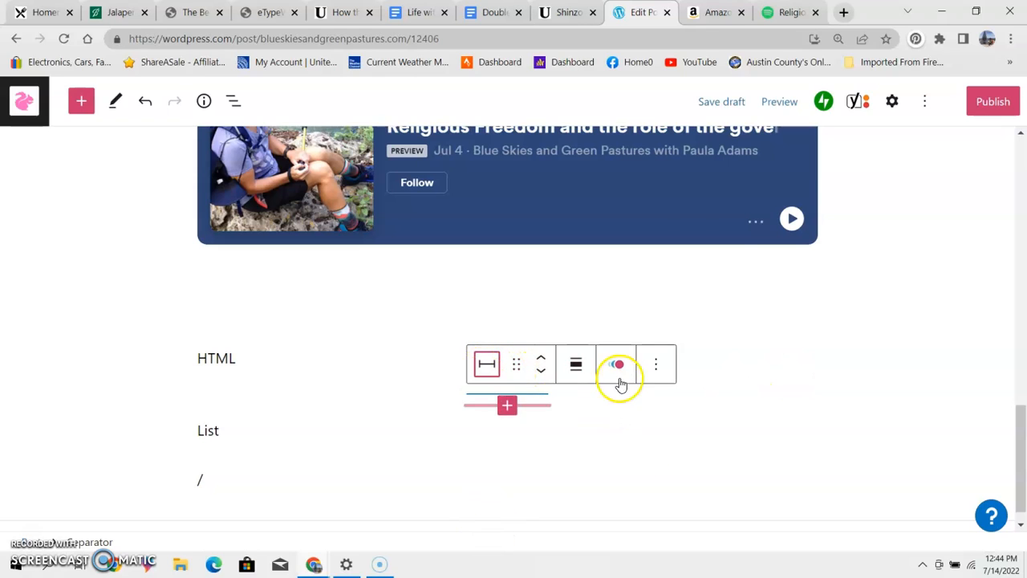
{"action": "left_click", "coordinate": [654, 369]}
{"action": "left_click_drag", "start_coordinate": [882, 206], "coordinate": [880, 280]}
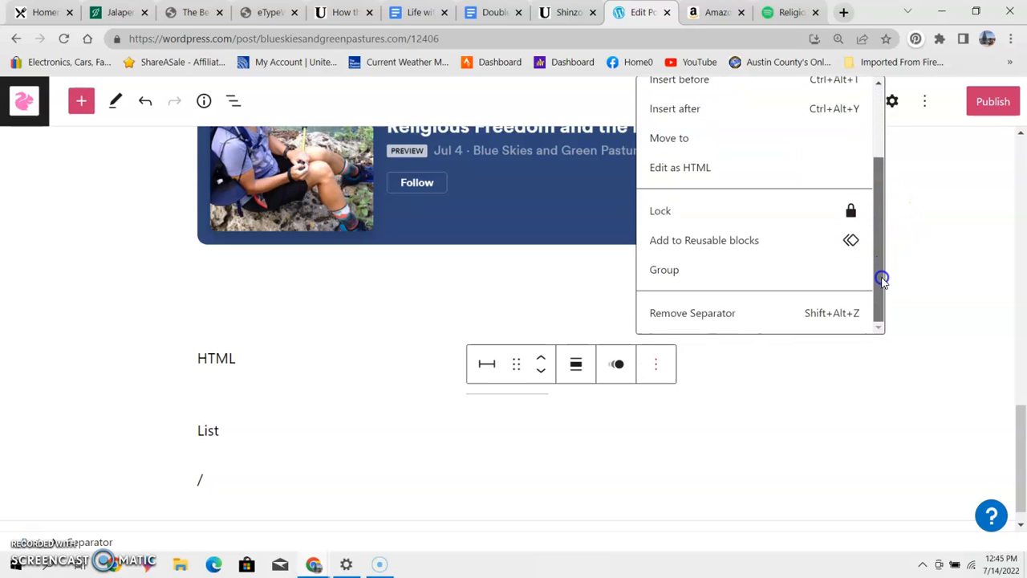
{"action": "left_click", "coordinate": [720, 314]}
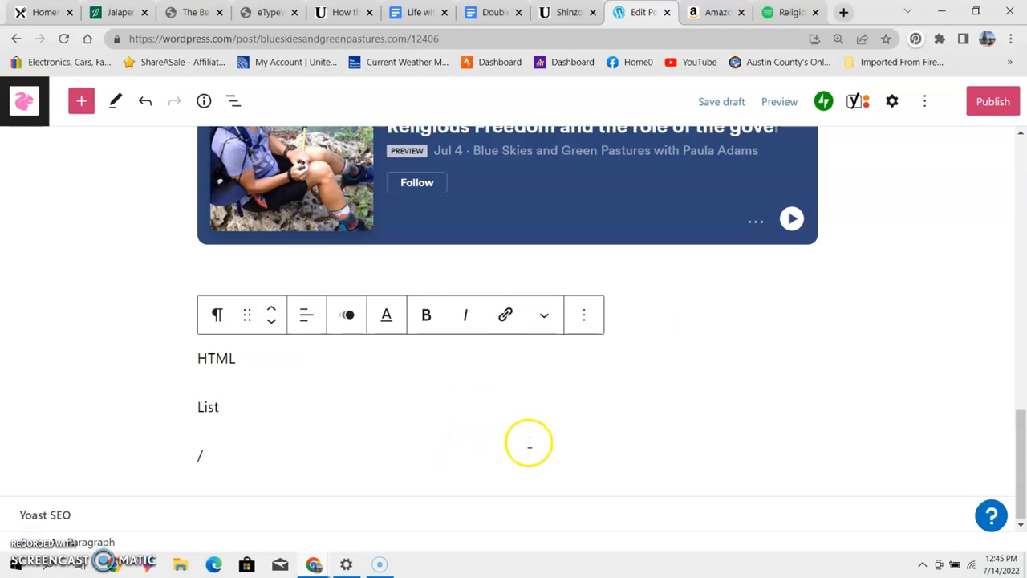
{"action": "left_click_drag", "start_coordinate": [1019, 482], "coordinate": [1020, 202]}
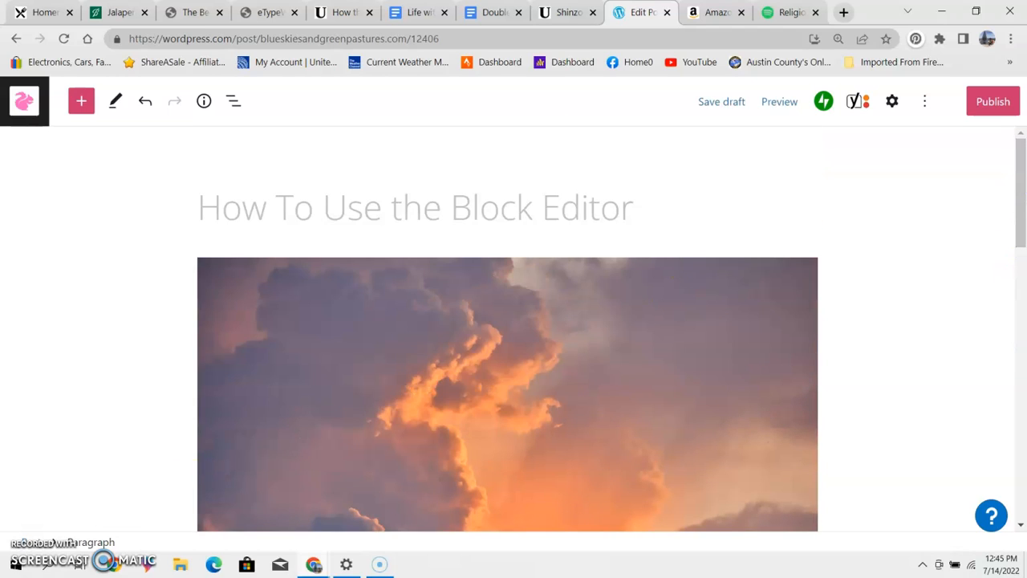